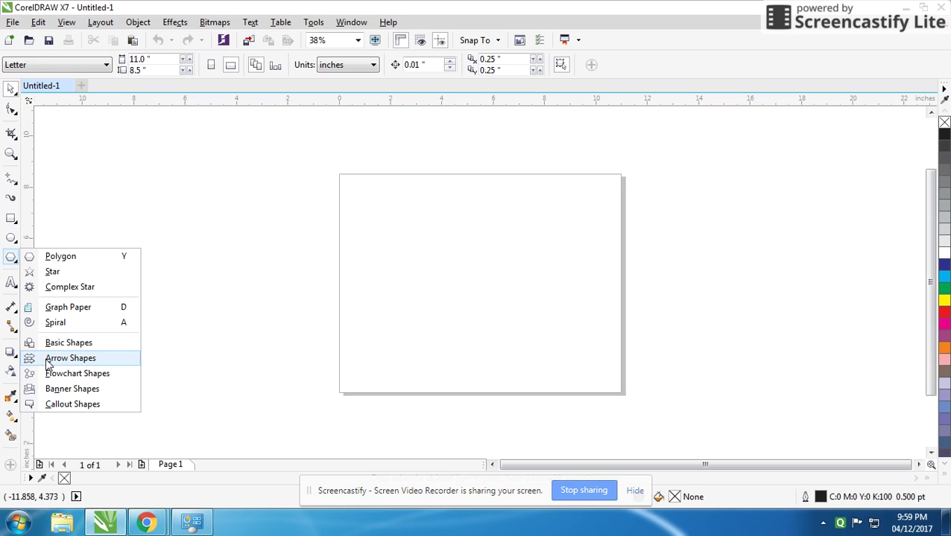
Step: Draw a block arrow from Arrow Shapes, stretch it wider and rotate it to point up
{"action": "left_click", "coordinate": [47, 362]}
{"action": "left_click_drag", "start_coordinate": [422, 215], "coordinate": [563, 353]}
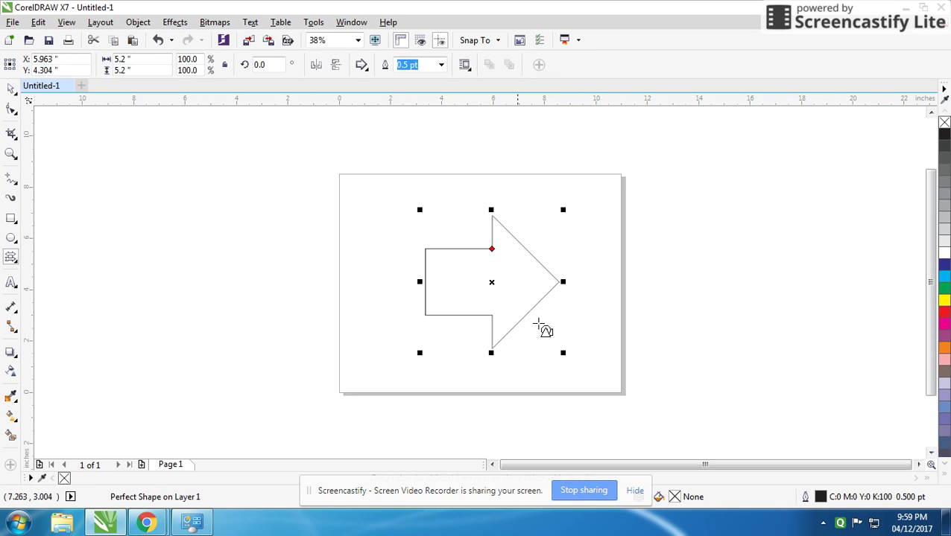
{"action": "left_click_drag", "start_coordinate": [566, 281], "coordinate": [611, 278]}
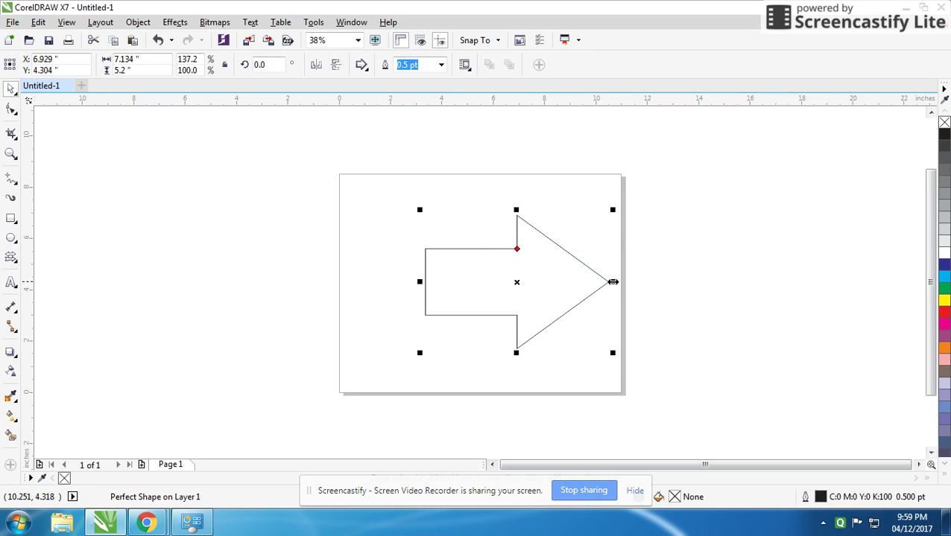
{"action": "left_click", "coordinate": [611, 278]}
{"action": "mouse_move", "coordinate": [622, 219]}
{"action": "left_mouse_down"}
{"action": "mouse_move", "coordinate": [501, 185]}
{"action": "mouse_move", "coordinate": [422, 192]}
{"action": "left_mouse_up"}
{"action": "left_click", "coordinate": [422, 192]}
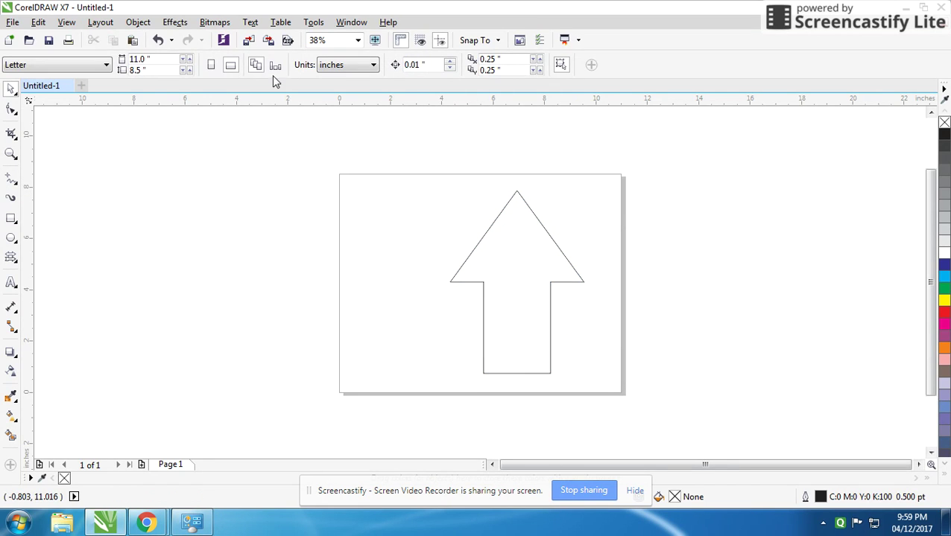
Step: Switch the page to portrait, then shrink the arrow and position it near the page top
{"action": "left_click", "coordinate": [212, 67]}
{"action": "left_click_drag", "start_coordinate": [558, 254], "coordinate": [516, 195]}
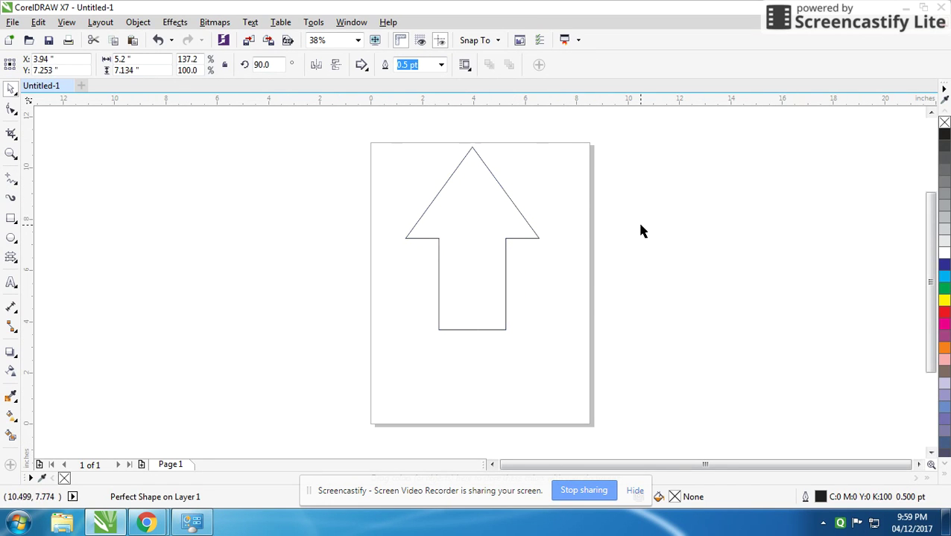
{"action": "left_click", "coordinate": [553, 271]}
{"action": "left_click", "coordinate": [506, 296]}
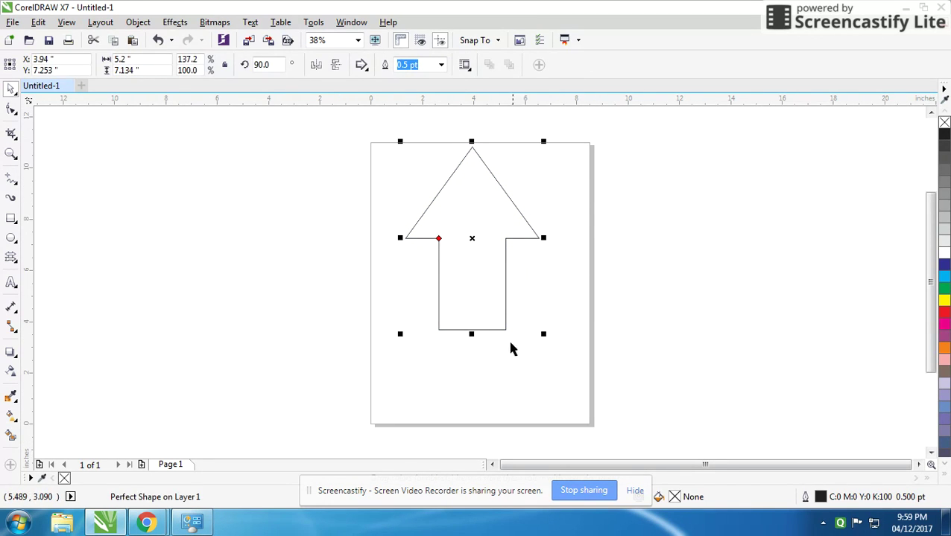
{"action": "left_click_drag", "start_coordinate": [542, 335], "coordinate": [519, 301]}
{"action": "left_click_drag", "start_coordinate": [473, 246], "coordinate": [489, 243]}
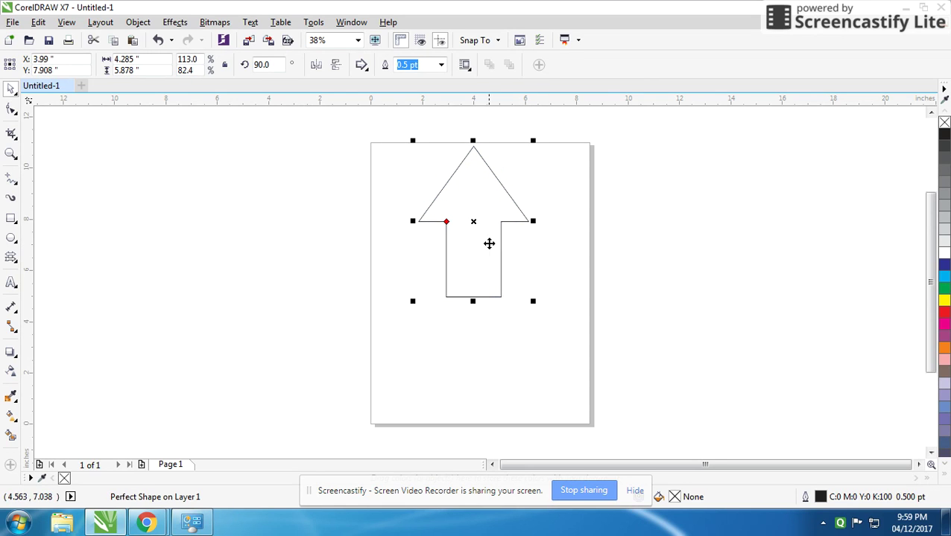
{"action": "left_click", "coordinate": [471, 204]}
{"action": "left_click", "coordinate": [11, 179]}
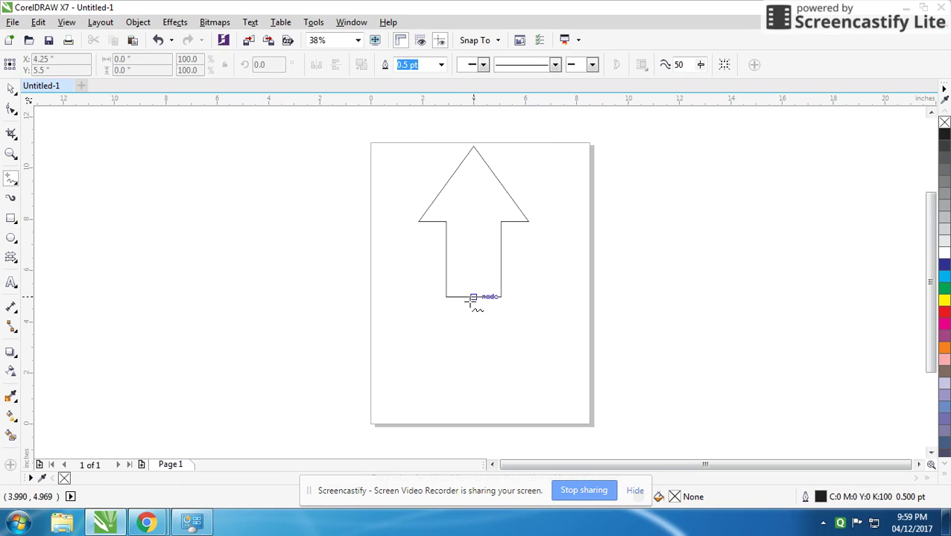
Step: Draw a diagonal line from the arrow's bottom edge to the left side of the shaft
{"action": "left_click", "coordinate": [473, 298]}
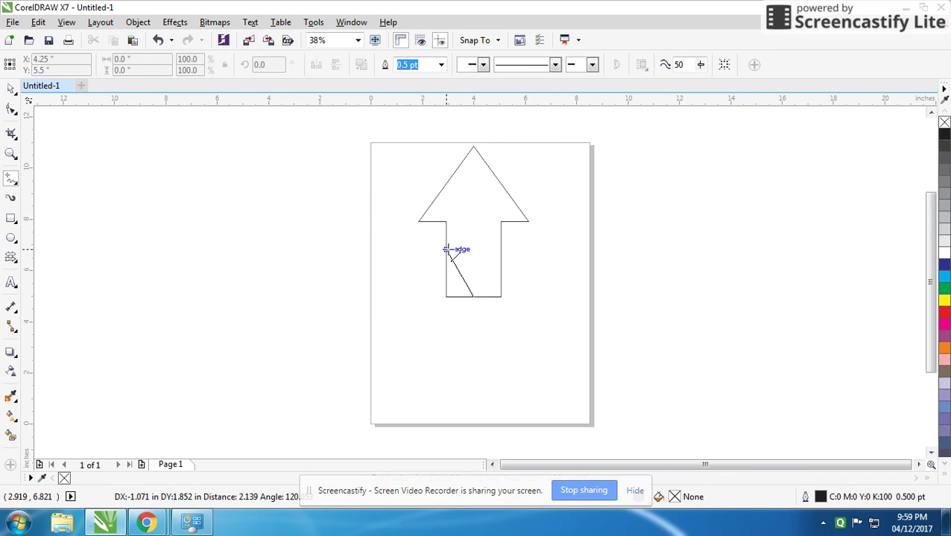
{"action": "double_click", "coordinate": [445, 248]}
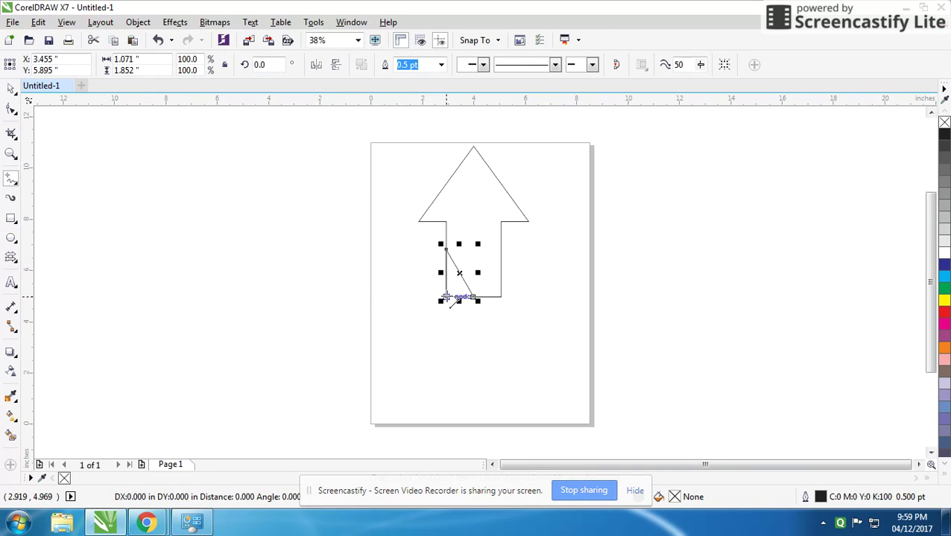
{"action": "left_click", "coordinate": [11, 88]}
{"action": "scroll", "coordinate": [476, 287], "scroll_direction": "up", "scroll_amount": 2}
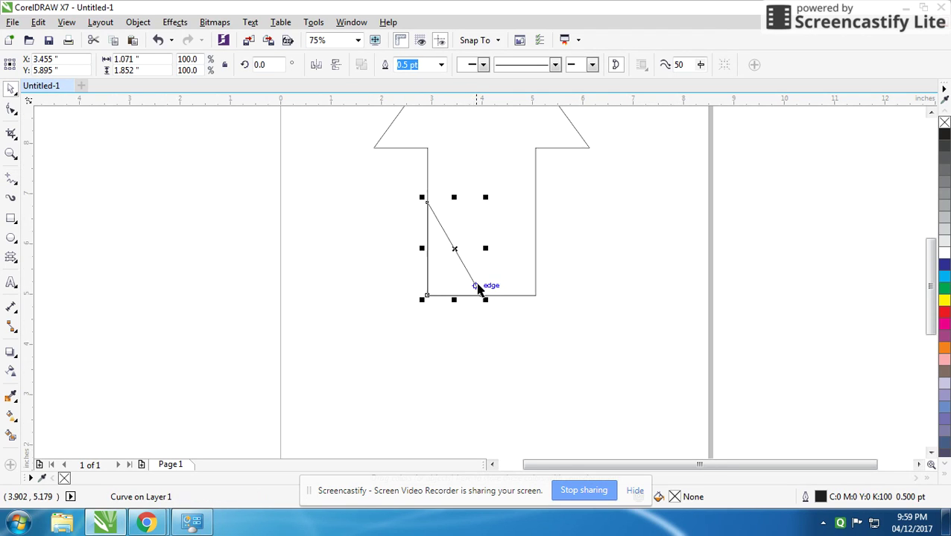
{"action": "left_click_drag", "start_coordinate": [481, 296], "coordinate": [454, 296]}
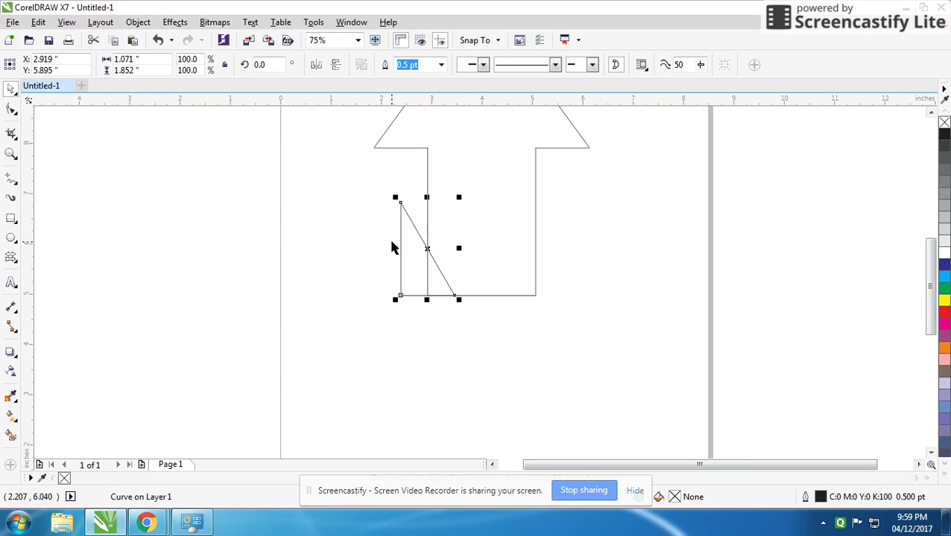
Step: Mirror-copy the line to the right, group both lines and flip the pair downward
{"action": "left_click_drag", "start_coordinate": [394, 248], "coordinate": [508, 253]}
{"action": "left_click_drag", "start_coordinate": [456, 294], "coordinate": [514, 295]}
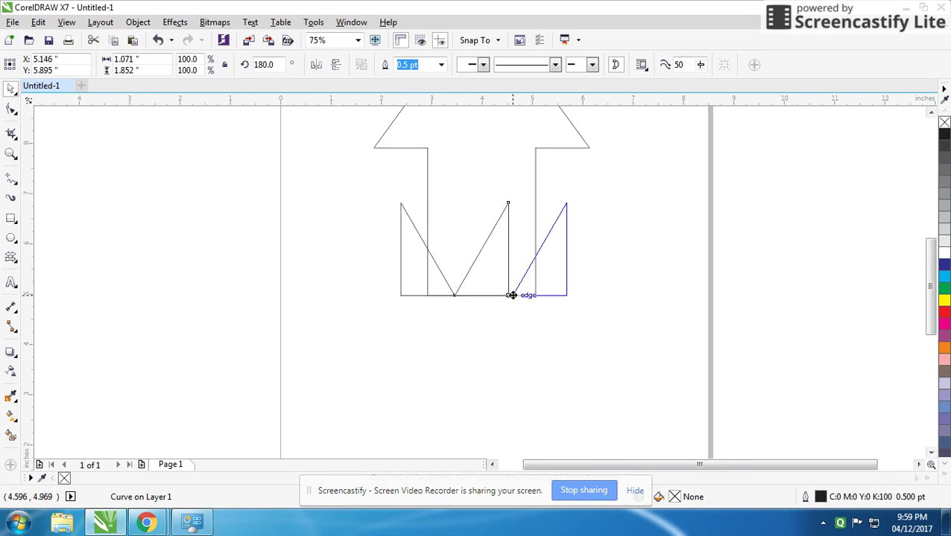
{"action": "left_click", "coordinate": [414, 279], "text": "shift"}
{"action": "key", "text": "ctrl+g"}
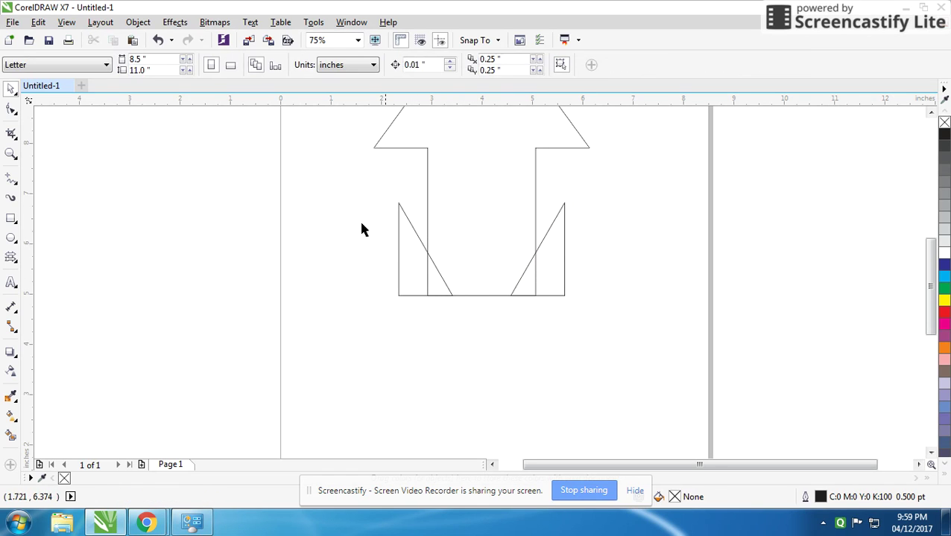
{"action": "left_click_drag", "start_coordinate": [481, 199], "coordinate": [490, 329]}
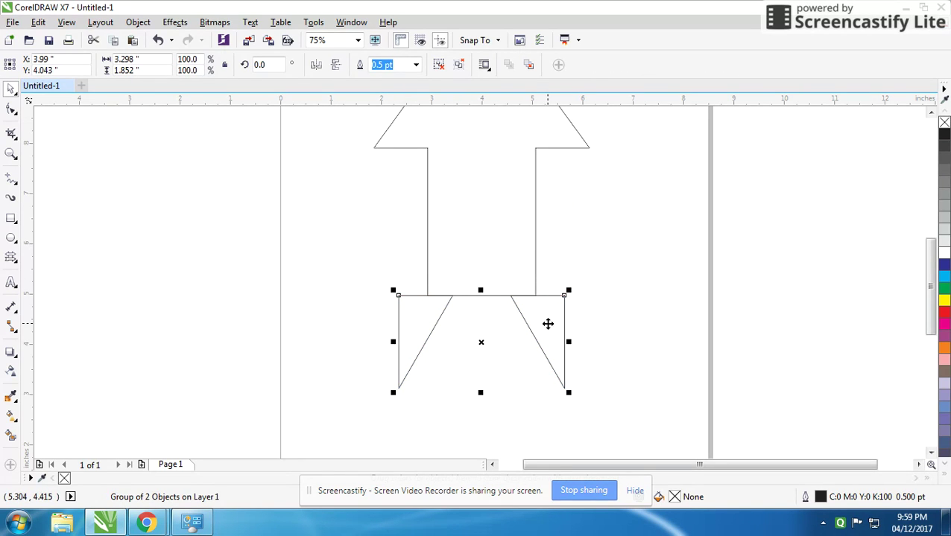
Step: Move the triangles below the shaft and draw a widened rectangle bridging shaft and triangles
{"action": "left_click_drag", "start_coordinate": [548, 323], "coordinate": [552, 351]}
{"action": "left_click", "coordinate": [11, 218]}
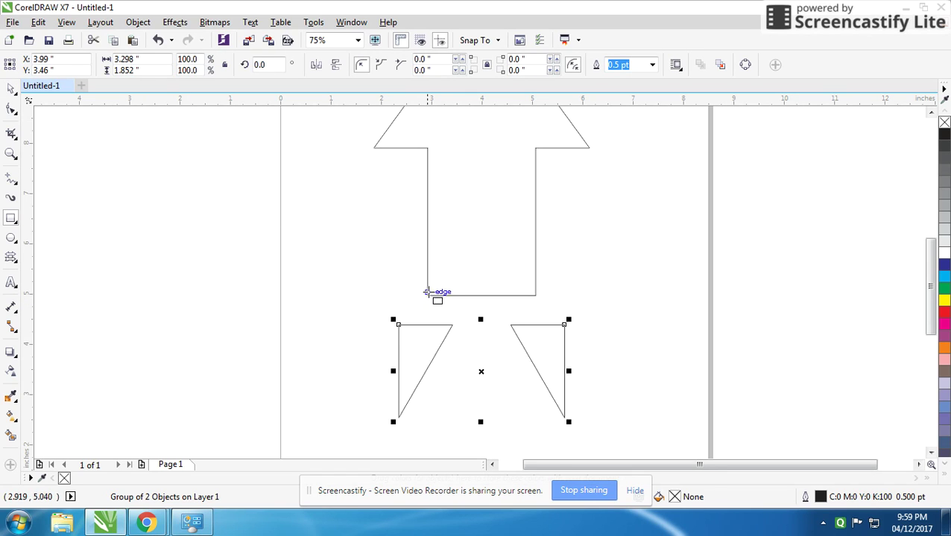
{"action": "left_click_drag", "start_coordinate": [427, 292], "coordinate": [529, 325]}
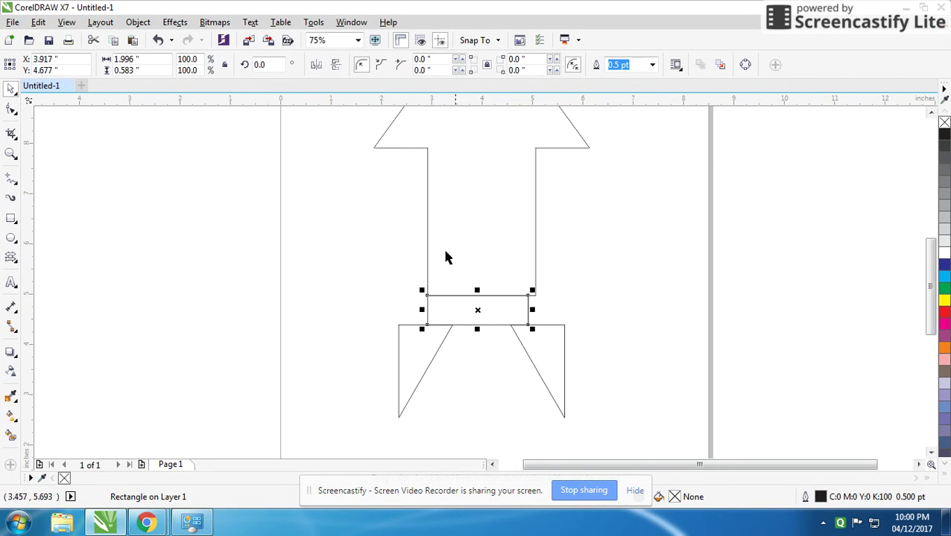
{"action": "left_click_drag", "start_coordinate": [529, 309], "coordinate": [541, 308]}
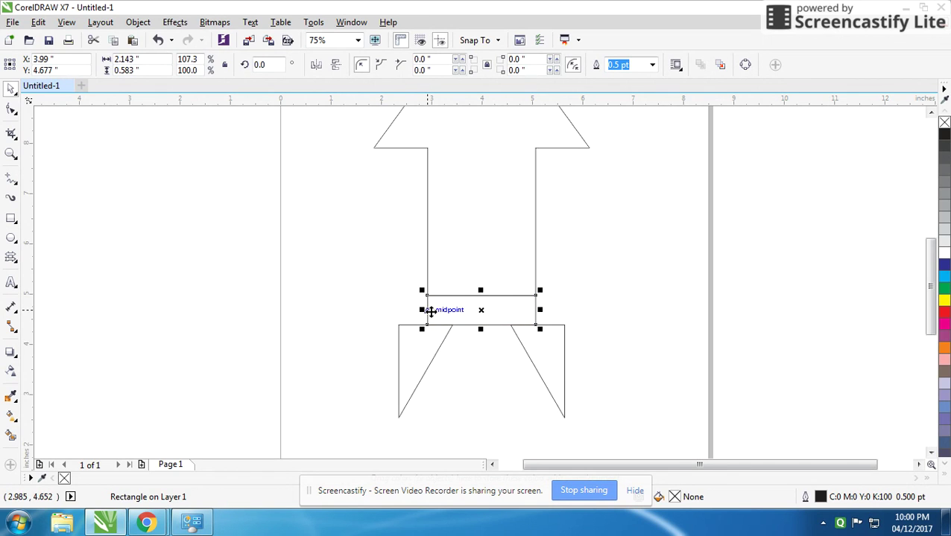
{"action": "left_click_drag", "start_coordinate": [431, 312], "coordinate": [399, 325]}
Step: Combine all the arrow pieces into one shape and rotate it to point right
{"action": "left_click_drag", "start_coordinate": [352, 269], "coordinate": [595, 455]}
{"action": "left_click", "coordinate": [387, 66]}
{"action": "scroll", "coordinate": [484, 290], "scroll_direction": "down", "scroll_amount": 2}
{"action": "left_click", "coordinate": [484, 288]}
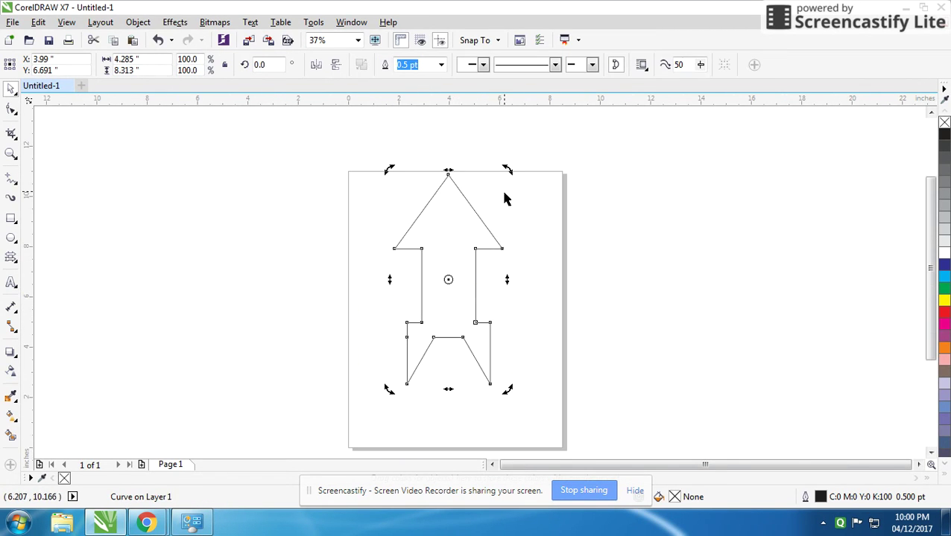
{"action": "left_click_drag", "start_coordinate": [506, 171], "coordinate": [564, 335]}
{"action": "left_click", "coordinate": [462, 188]}
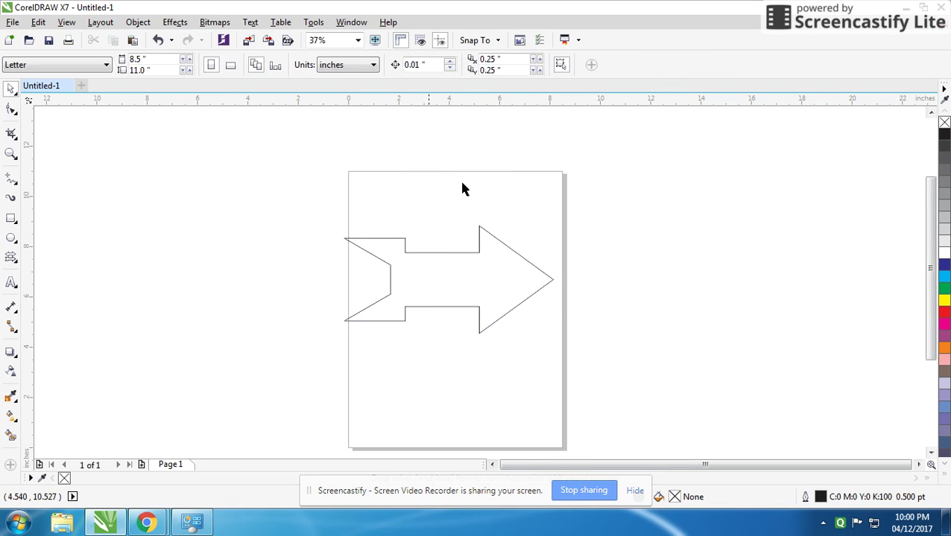
{"action": "left_click", "coordinate": [230, 65]}
Step: Create a text object reading 'Drive Up' and convert it to Title Case
{"action": "scroll", "coordinate": [350, 175], "scroll_direction": "up", "scroll_amount": 2}
{"action": "key", "text": "F8"}
{"action": "left_click", "coordinate": [411, 223]}
{"action": "type", "text": "FDHBTGF"}
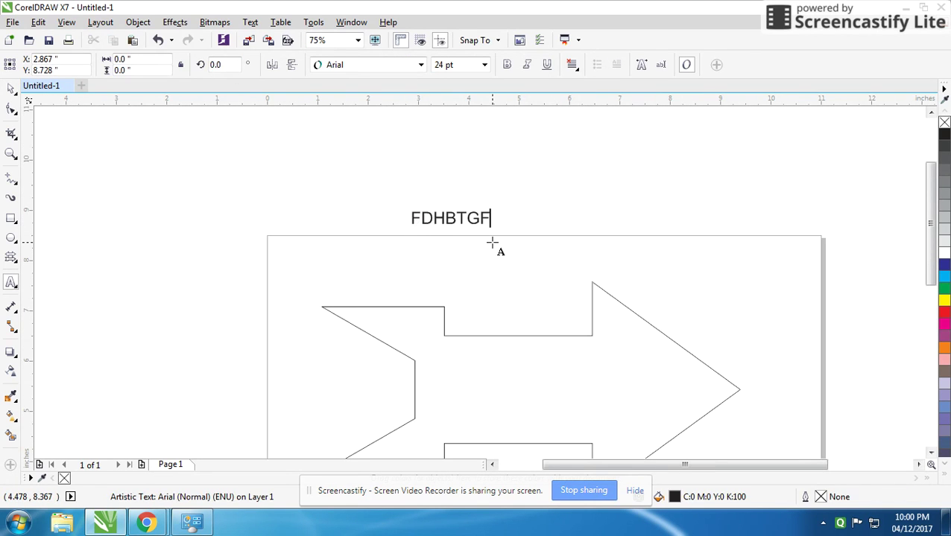
{"action": "key", "text": "ctrl+a"}
{"action": "key", "text": "BackSpace"}
{"action": "type", "text": "dRl"}
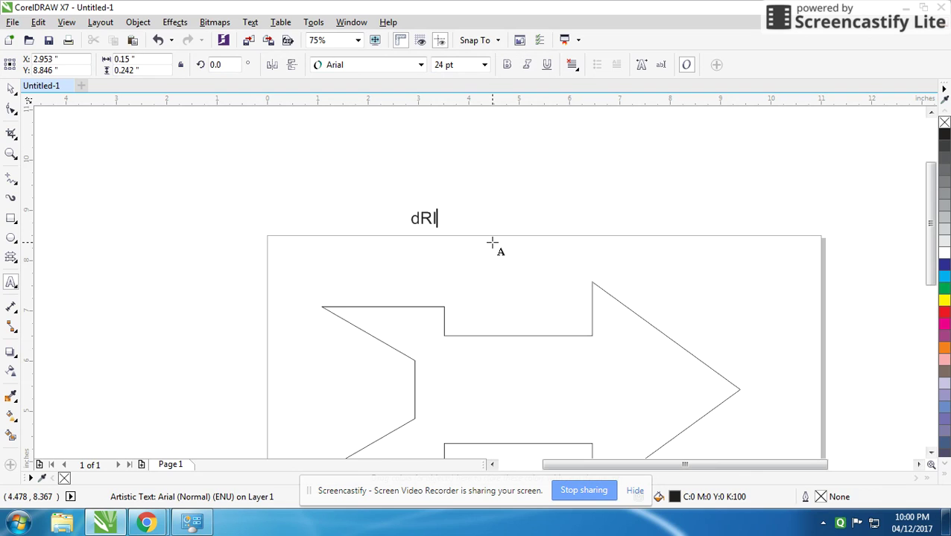
{"action": "key", "text": "ctrl+a"}
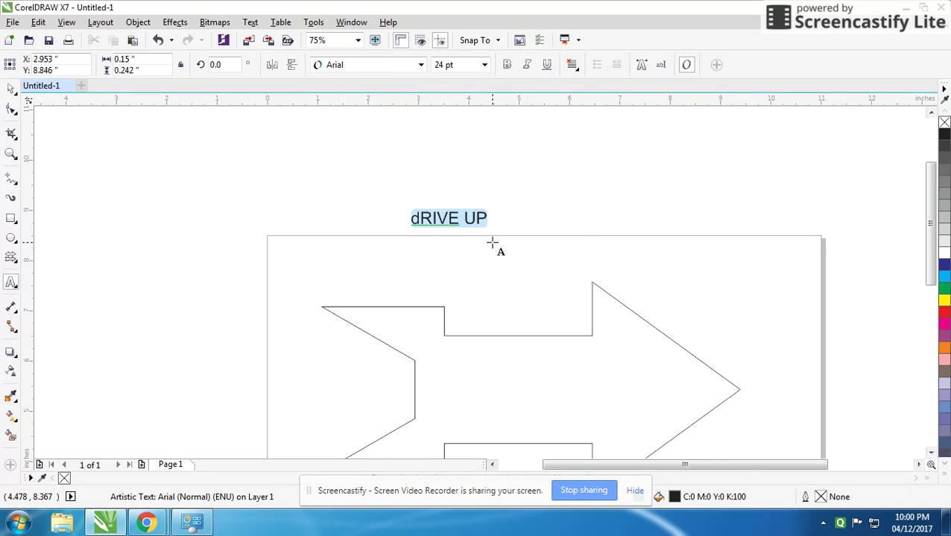
{"action": "key", "text": "shift+F3"}
{"action": "key", "text": "Down"}
{"action": "key", "text": "Return"}
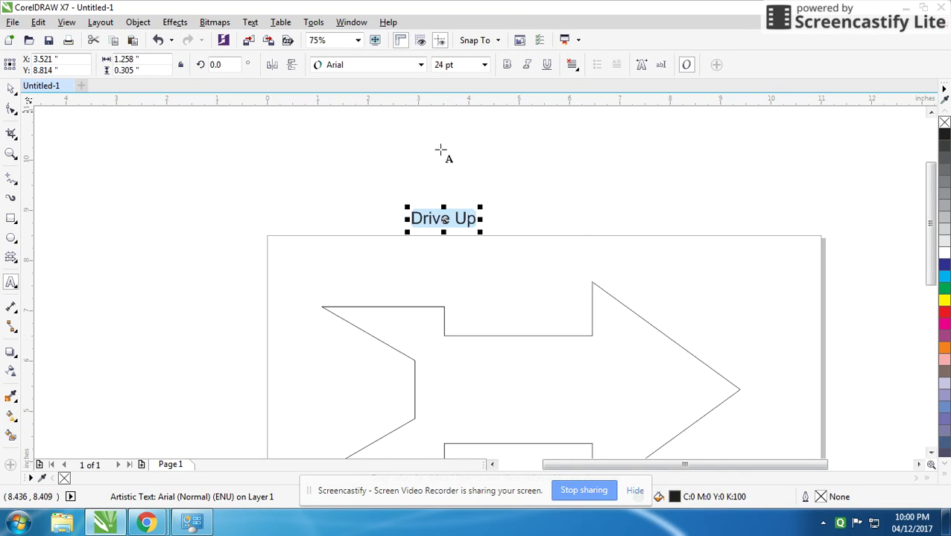
{"action": "key", "text": "ctrl+space"}
Step: Set the text font to Back to Black Demo, enlarge it and place it across the arrow's centre
{"action": "left_click", "coordinate": [420, 65]}
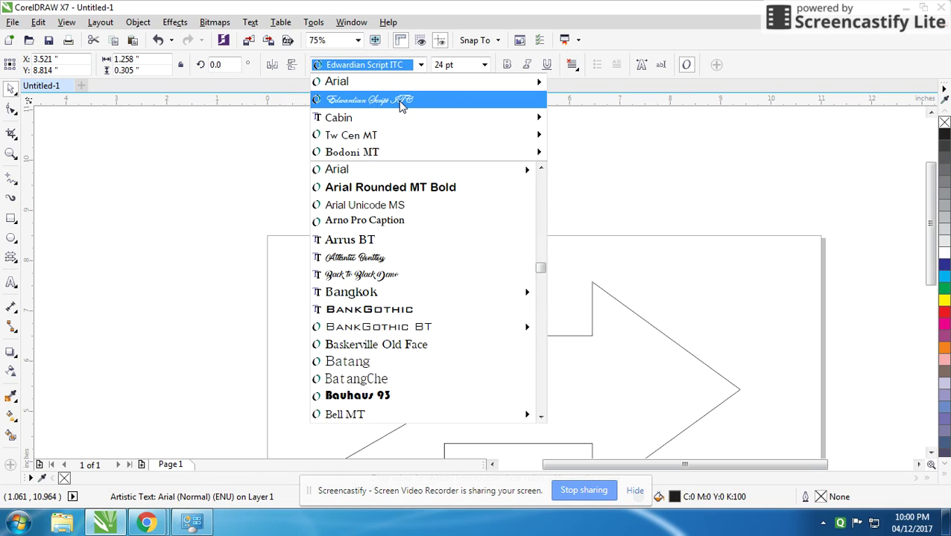
{"action": "left_click", "coordinate": [400, 274]}
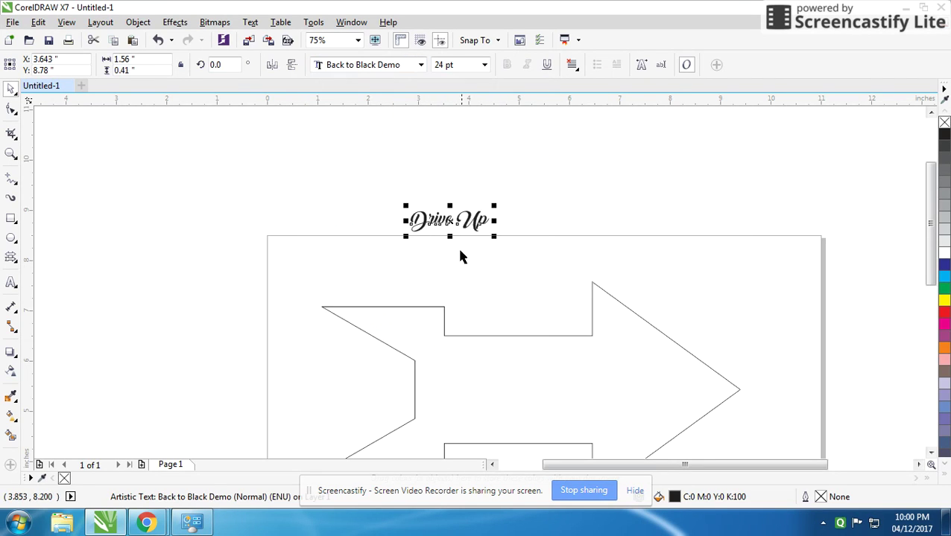
{"action": "left_click_drag", "start_coordinate": [493, 238], "coordinate": [626, 298]}
{"action": "scroll", "coordinate": [480, 289], "scroll_direction": "down", "scroll_amount": 2}
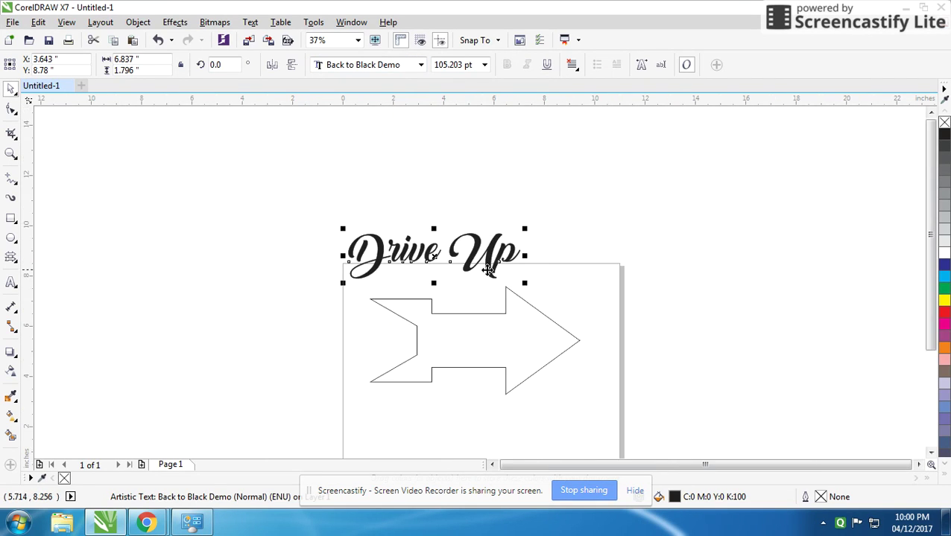
{"action": "left_click_drag", "start_coordinate": [488, 269], "coordinate": [526, 350]}
{"action": "scroll", "coordinate": [481, 289], "scroll_direction": "up", "scroll_amount": 2}
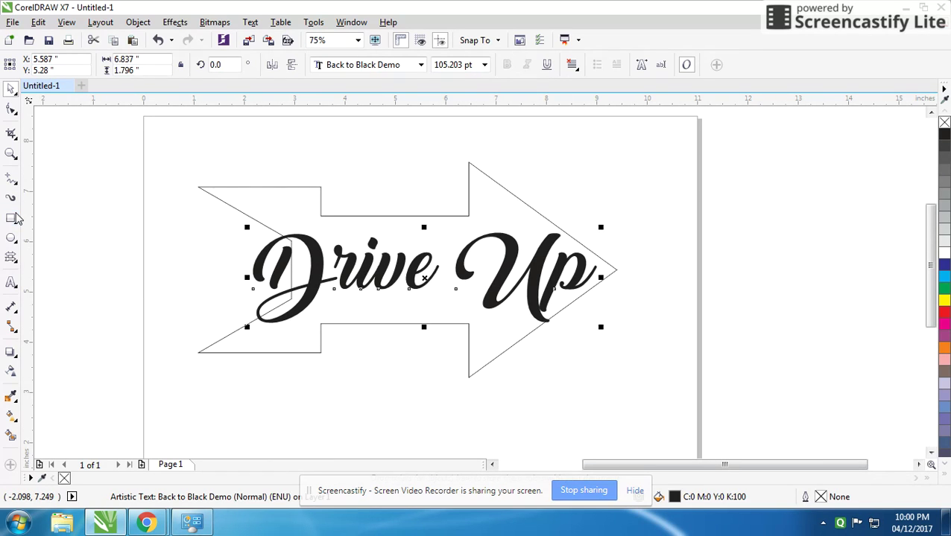
{"action": "double_click", "coordinate": [14, 216]}
Step: Fill the page-sized background rectangle black and the arrow white
{"action": "left_click", "coordinate": [945, 475]}
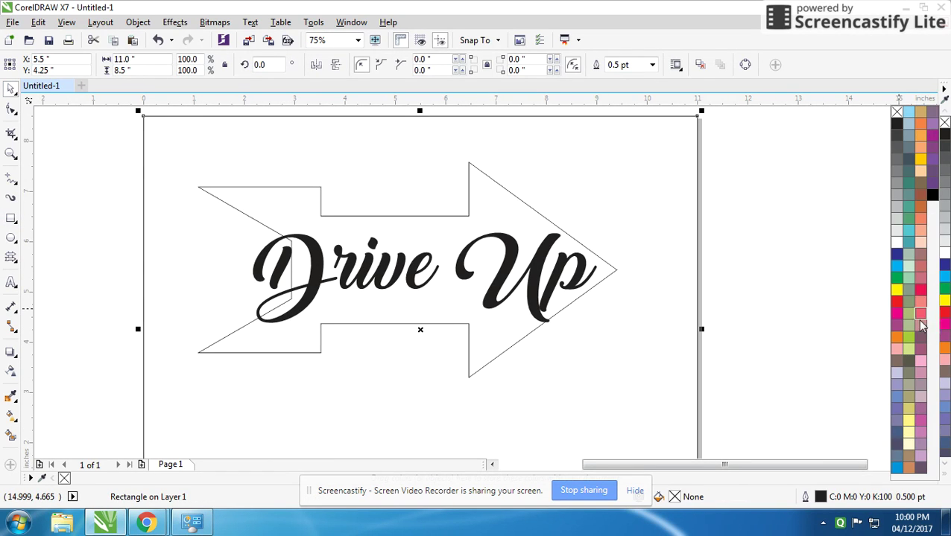
{"action": "left_click", "coordinate": [932, 196]}
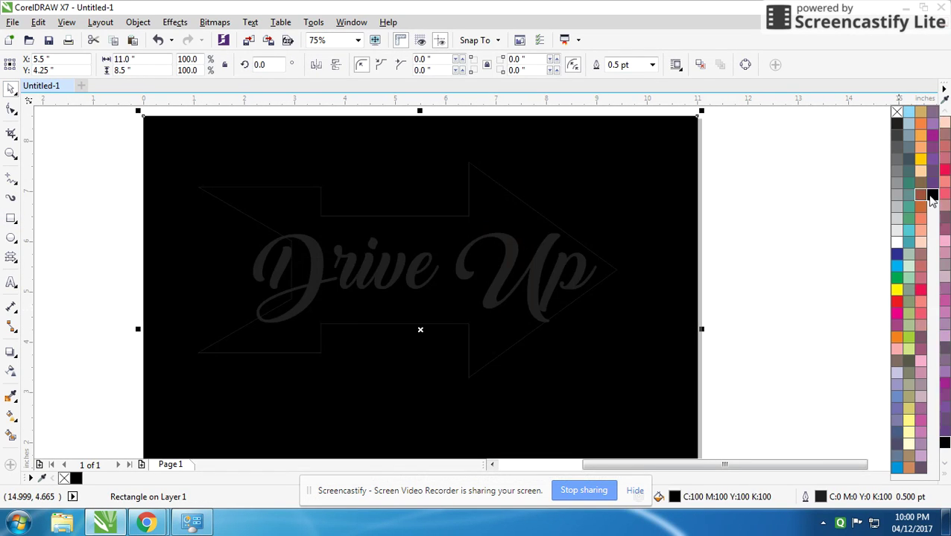
{"action": "left_click", "coordinate": [721, 214]}
{"action": "left_click", "coordinate": [500, 212]}
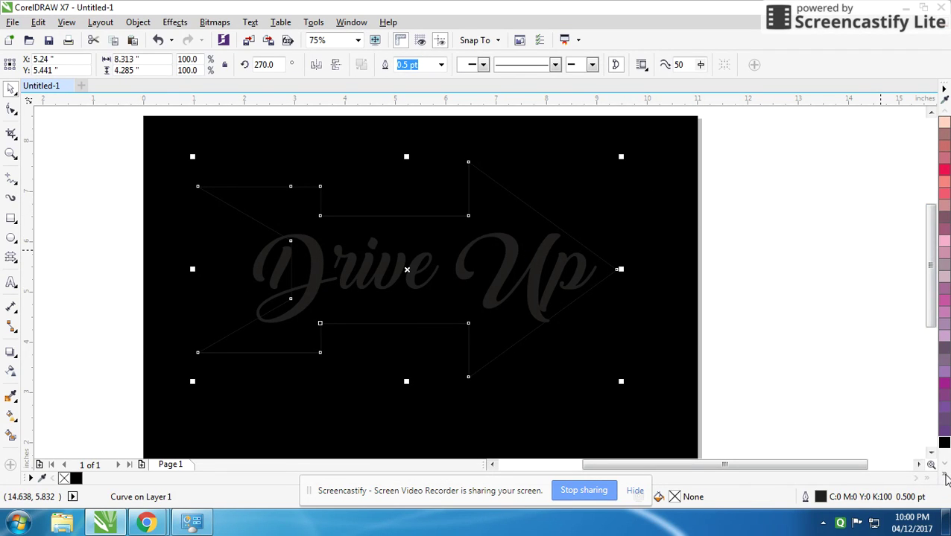
{"action": "left_click", "coordinate": [935, 156]}
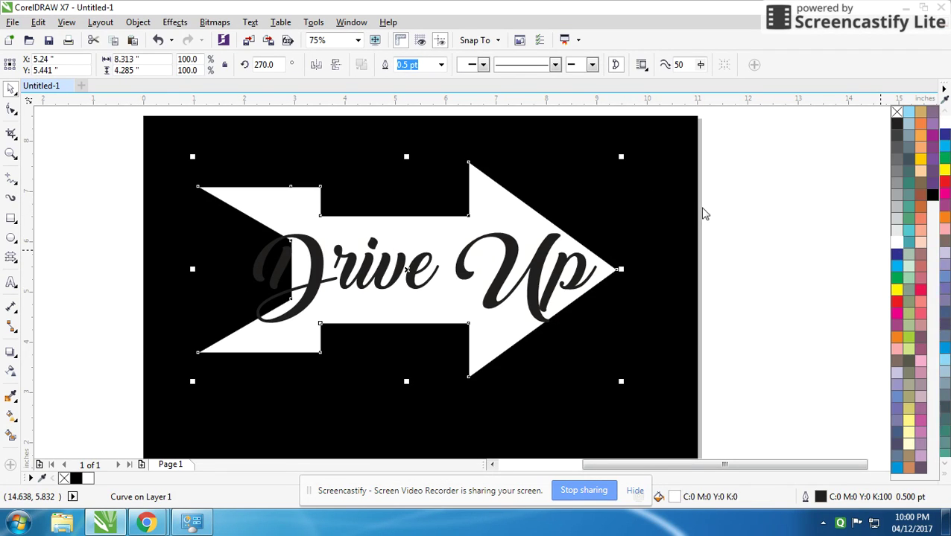
Step: Align the Drive Up text to the centre of the arrow
{"action": "left_click", "coordinate": [578, 217]}
{"action": "left_click", "coordinate": [550, 250]}
{"action": "key", "text": "t"}
{"action": "left_click", "coordinate": [541, 251]}
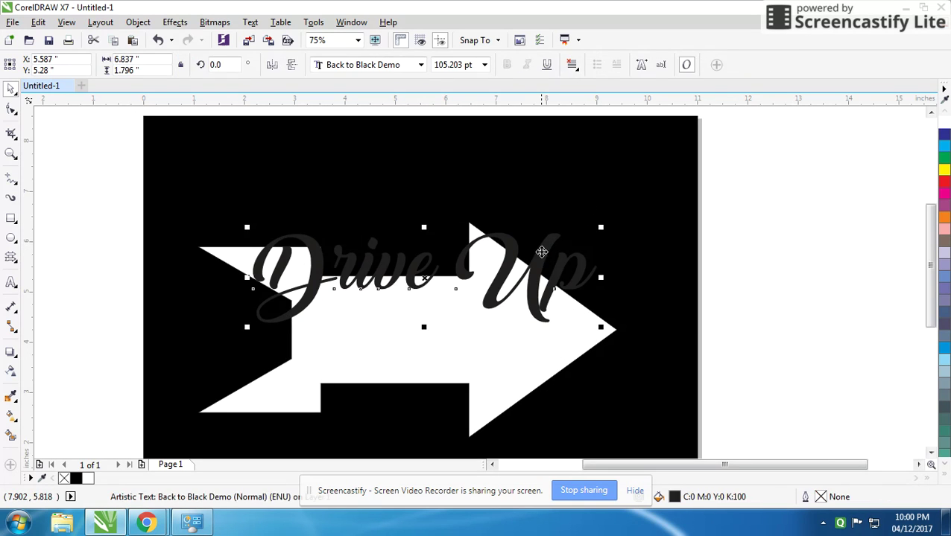
{"action": "left_click", "coordinate": [530, 318], "text": "shift"}
{"action": "key", "text": "c"}
{"action": "key", "text": "Escape"}
Step: Shrink the Drive Up text, tilt it slightly counter-clockwise, and fill the arrow red
{"action": "left_click", "coordinate": [586, 322]}
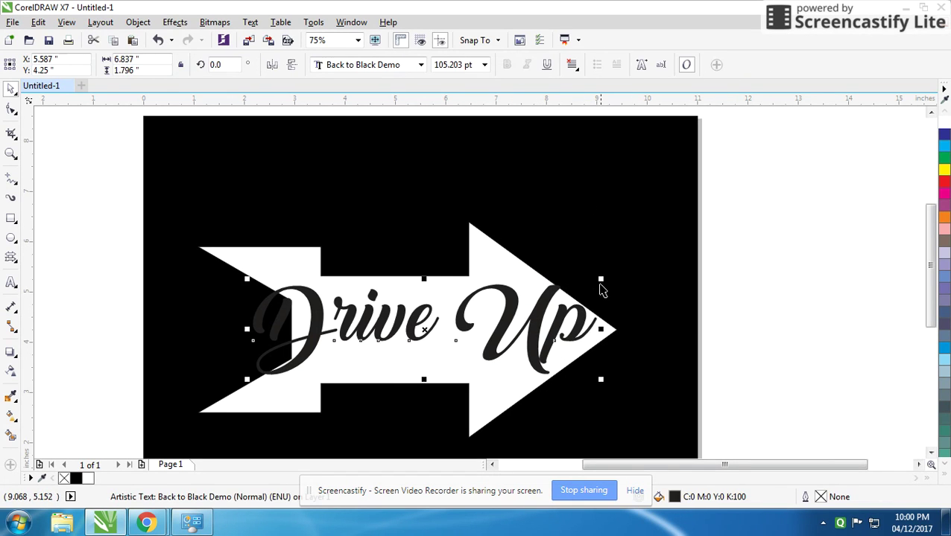
{"action": "mouse_move", "coordinate": [601, 277]}
{"action": "left_mouse_down"}
{"action": "mouse_move", "coordinate": [555, 291]}
{"action": "mouse_move", "coordinate": [555, 270]}
{"action": "mouse_move", "coordinate": [546, 304]}
{"action": "left_mouse_up"}
{"action": "left_click", "coordinate": [541, 319]}
{"action": "left_click", "coordinate": [563, 333]}
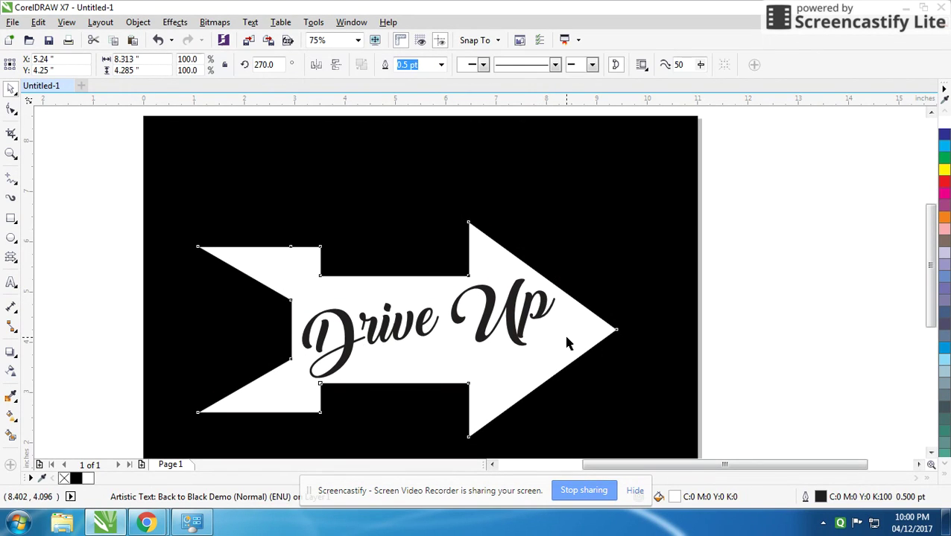
{"action": "left_click", "coordinate": [944, 183]}
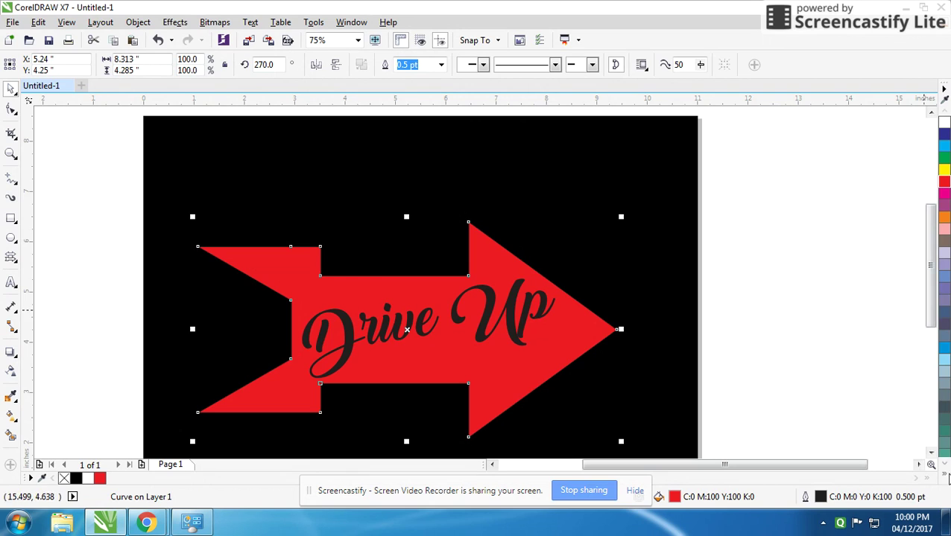
Step: Attempt a contour on the arrow, dismiss the offset warning and switch units to millimetres
{"action": "left_click", "coordinate": [15, 357]}
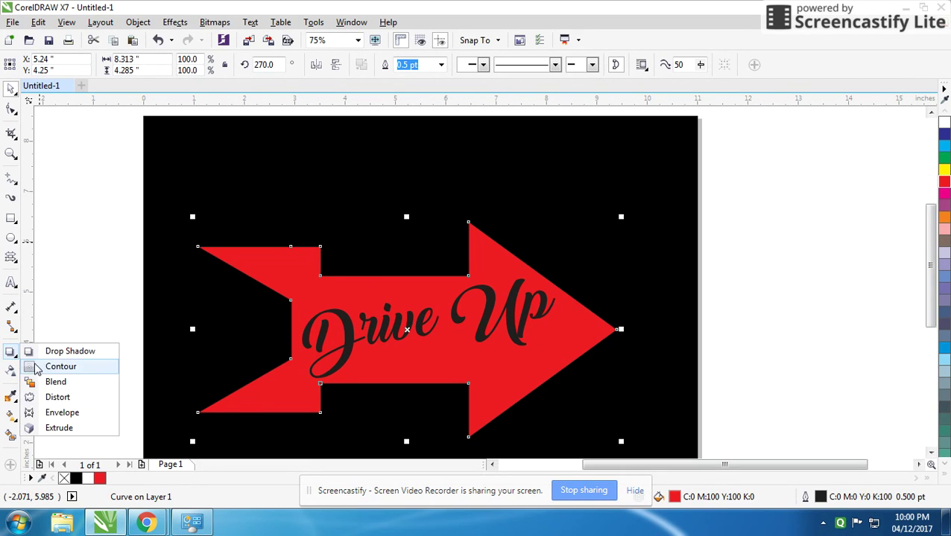
{"action": "left_click", "coordinate": [67, 365]}
{"action": "scroll", "coordinate": [410, 268], "scroll_direction": "up", "scroll_amount": 1}
{"action": "left_click_drag", "start_coordinate": [499, 270], "coordinate": [503, 271]}
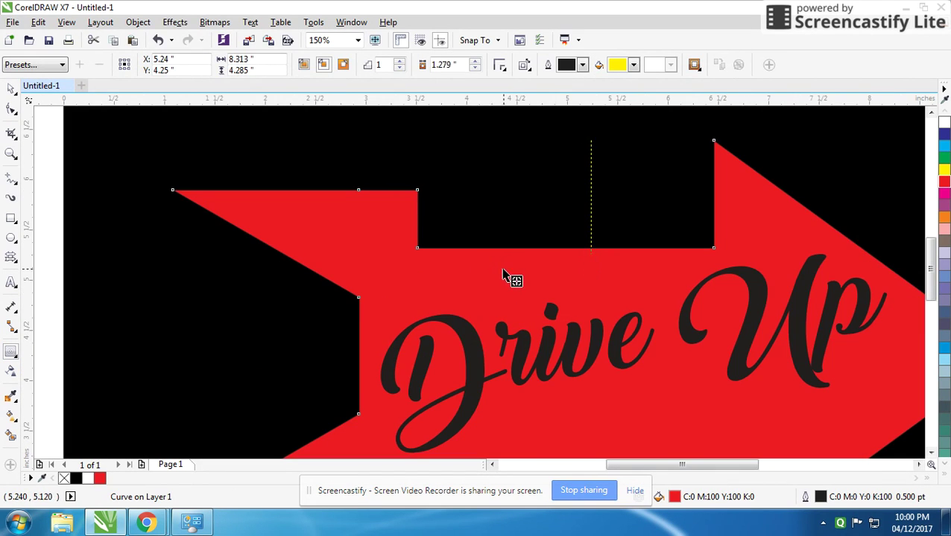
{"action": "left_click", "coordinate": [524, 282]}
{"action": "left_click", "coordinate": [9, 88]}
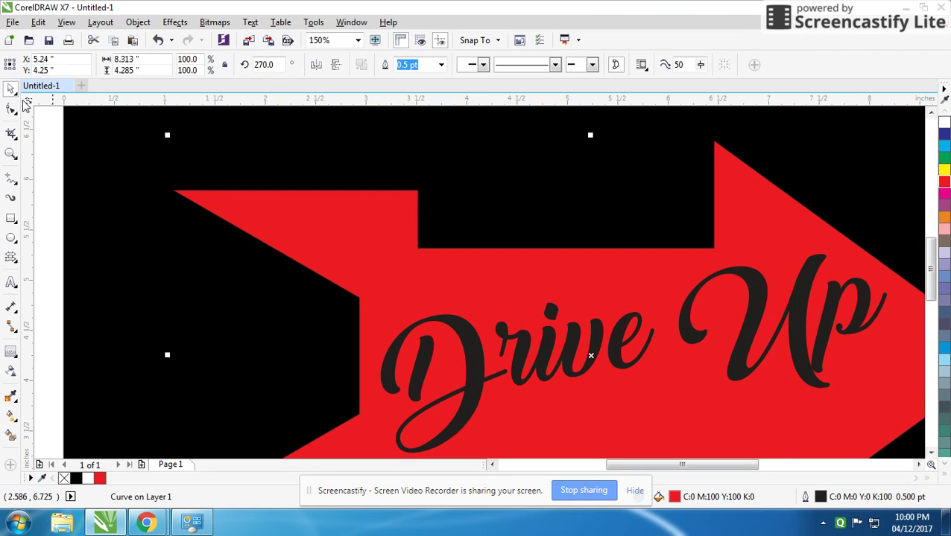
{"action": "scroll", "coordinate": [392, 264], "scroll_direction": "down", "scroll_amount": 1}
{"action": "left_click", "coordinate": [392, 264]}
{"action": "left_click", "coordinate": [350, 65]}
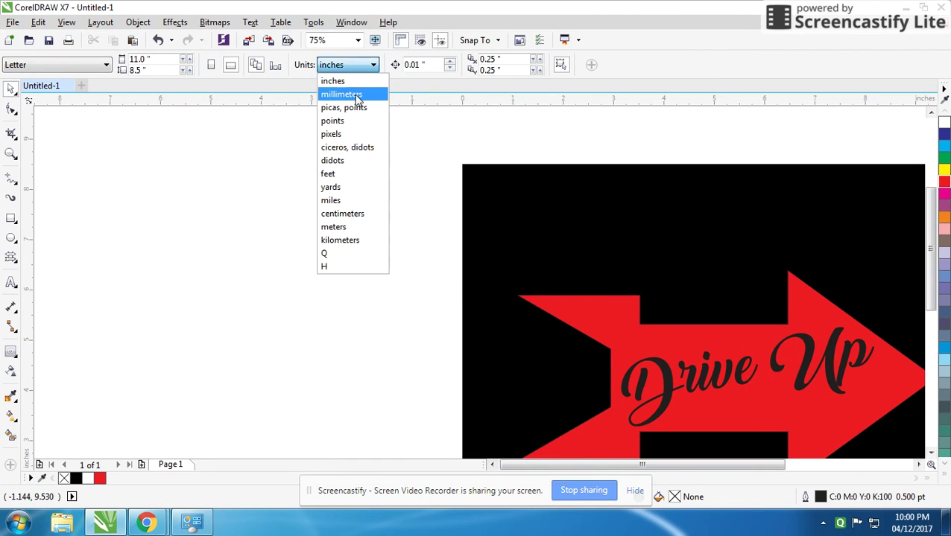
{"action": "left_click", "coordinate": [339, 93]}
Step: Apply an inside contour to the red arrow
{"action": "left_click", "coordinate": [648, 354]}
{"action": "scroll", "coordinate": [648, 354], "scroll_direction": "up", "scroll_amount": 1}
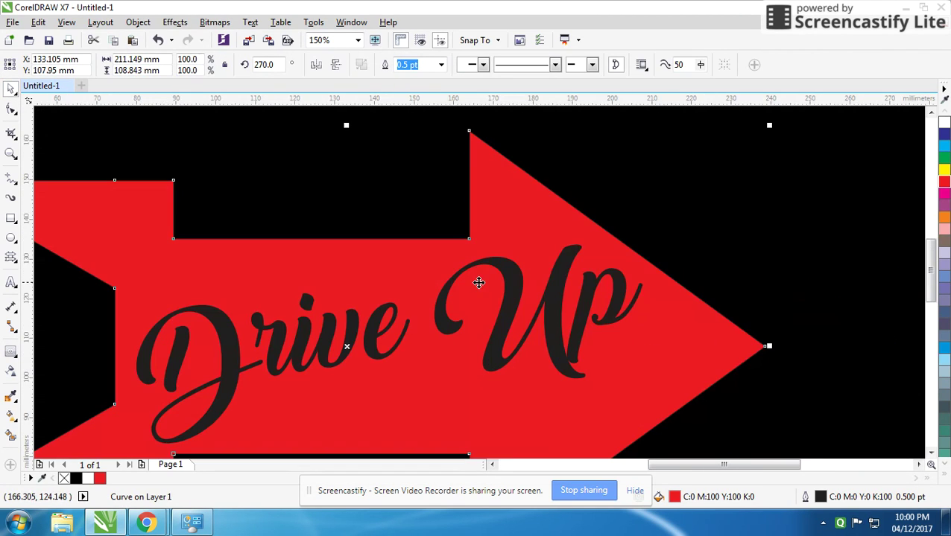
{"action": "left_click", "coordinate": [13, 350]}
{"action": "left_click", "coordinate": [323, 66]}
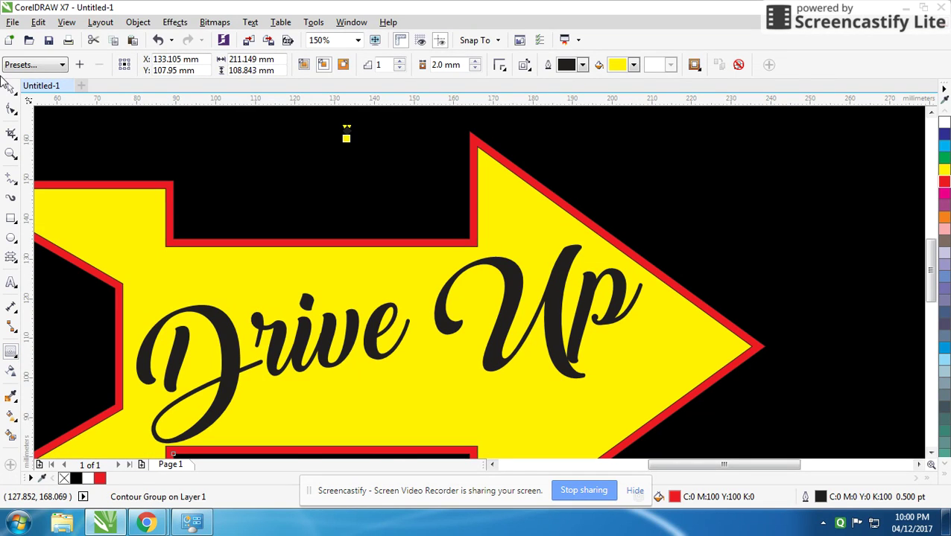
{"action": "left_click", "coordinate": [12, 89]}
Step: Set the contour offset to 3 mm and break the contour group apart
{"action": "left_click", "coordinate": [476, 63]}
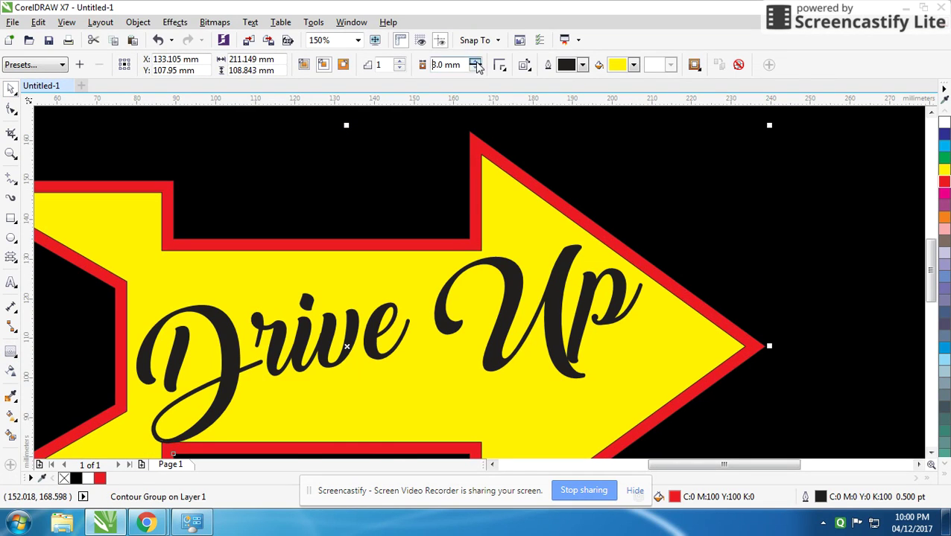
{"action": "right_click", "coordinate": [515, 191]}
{"action": "left_click", "coordinate": [534, 220]}
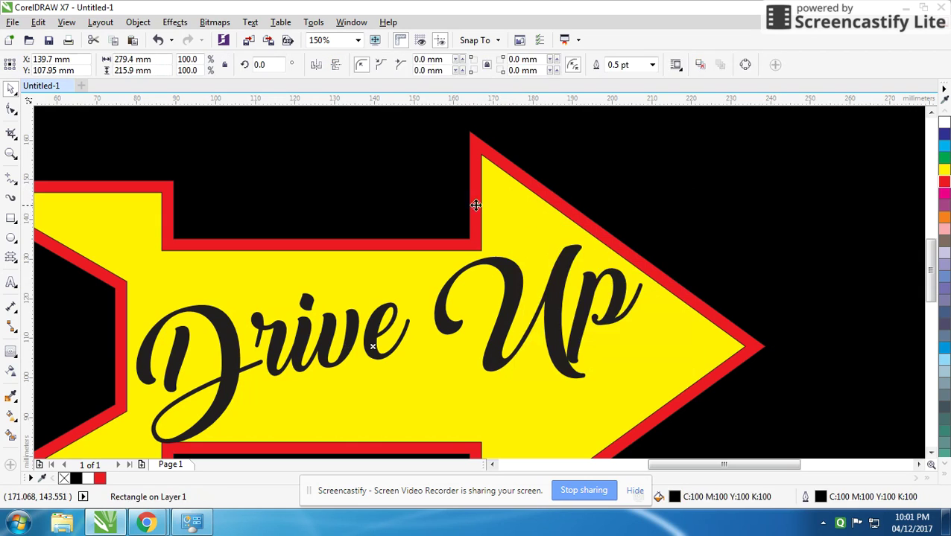
Step: Give the inner arrow shape a 3 pt outline and no fill
{"action": "left_click", "coordinate": [441, 65]}
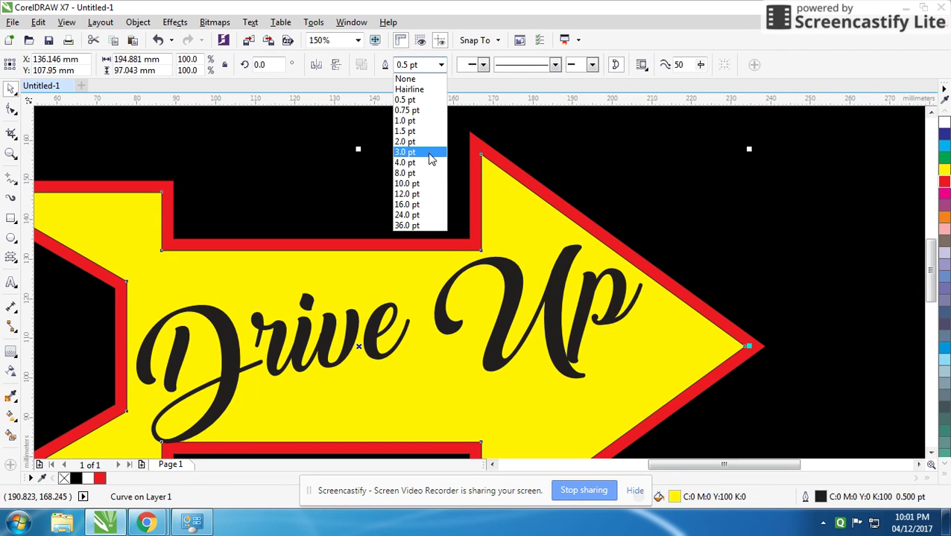
{"action": "left_click", "coordinate": [429, 156]}
{"action": "left_click", "coordinate": [944, 476]}
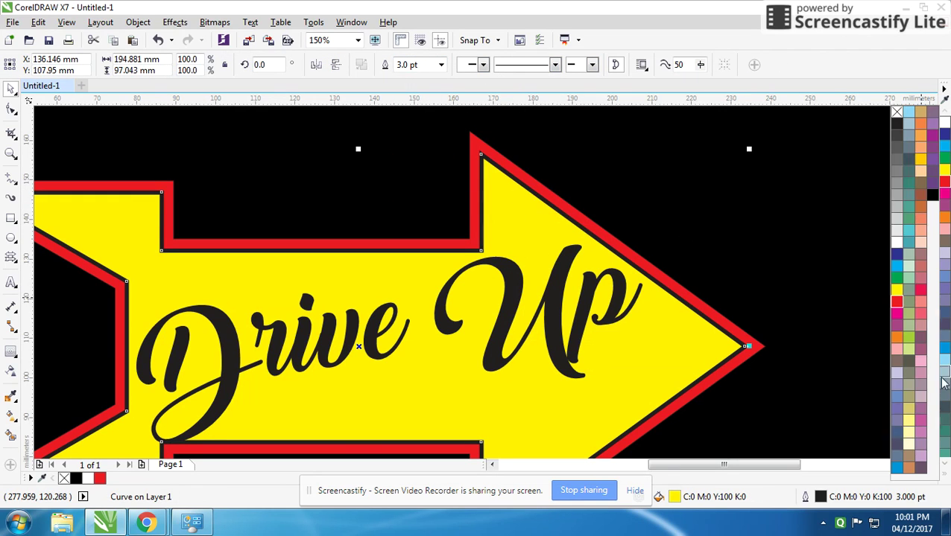
{"action": "left_click", "coordinate": [898, 115]}
Step: Darken the outer arrow's red fill through its fill settings
{"action": "left_click", "coordinate": [570, 213]}
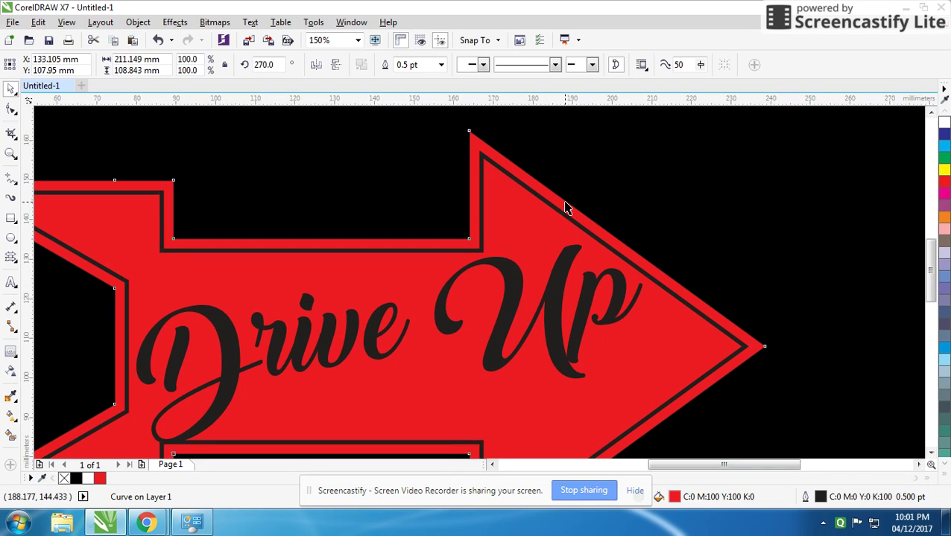
{"action": "double_click", "coordinate": [675, 497]}
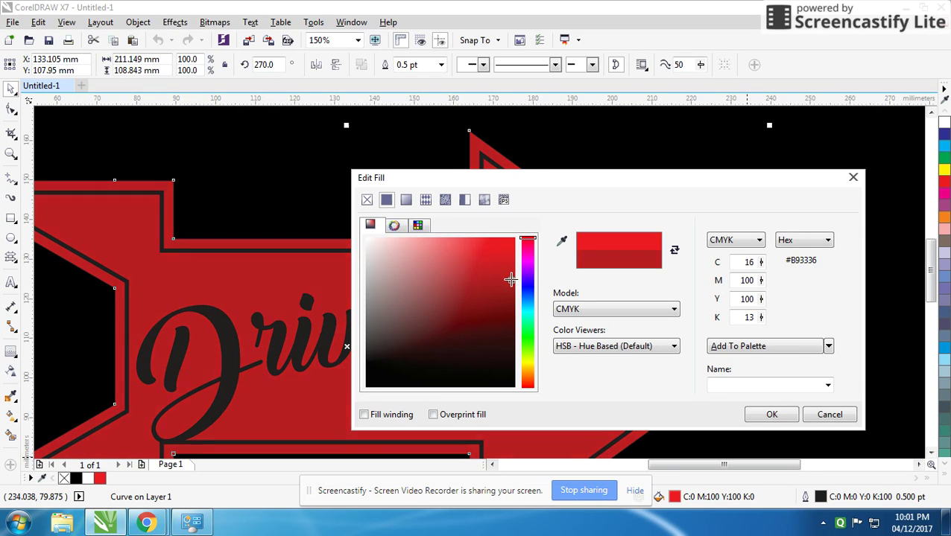
{"action": "key", "text": "Return"}
Step: Give the inner shape a red 4 pt outline and move it off the arrow
{"action": "key", "text": "Tab"}
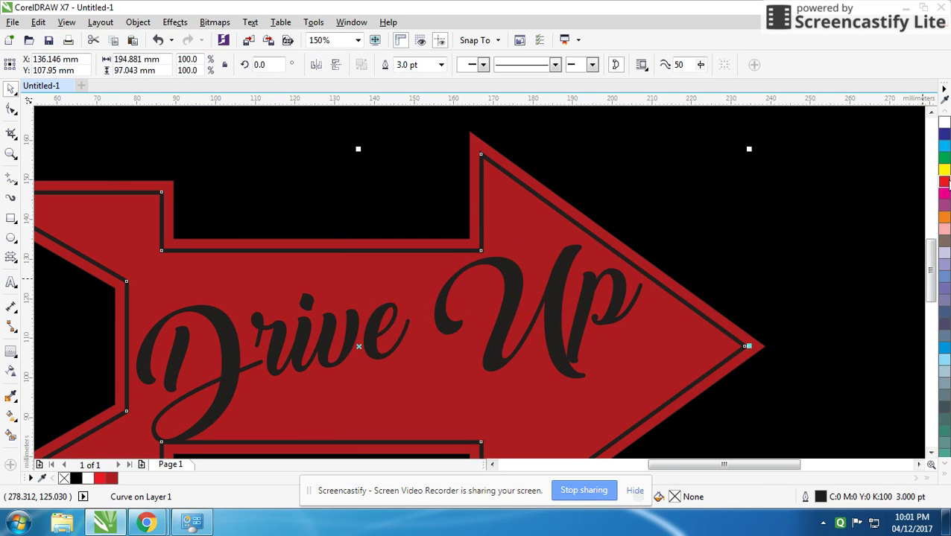
{"action": "right_click", "coordinate": [945, 182]}
{"action": "scroll", "coordinate": [456, 295], "scroll_direction": "down", "scroll_amount": 2}
{"action": "scroll", "coordinate": [426, 308], "scroll_direction": "up", "scroll_amount": 1}
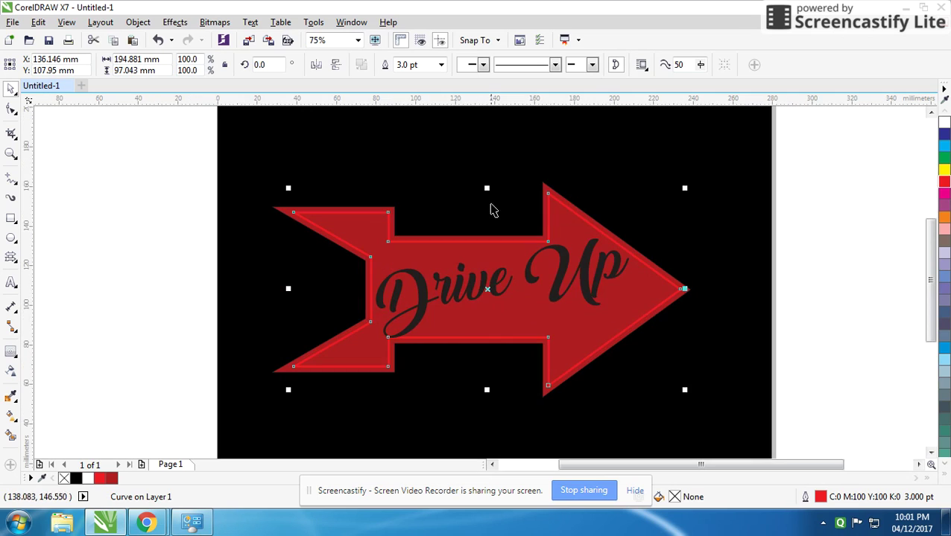
{"action": "left_click", "coordinate": [441, 65]}
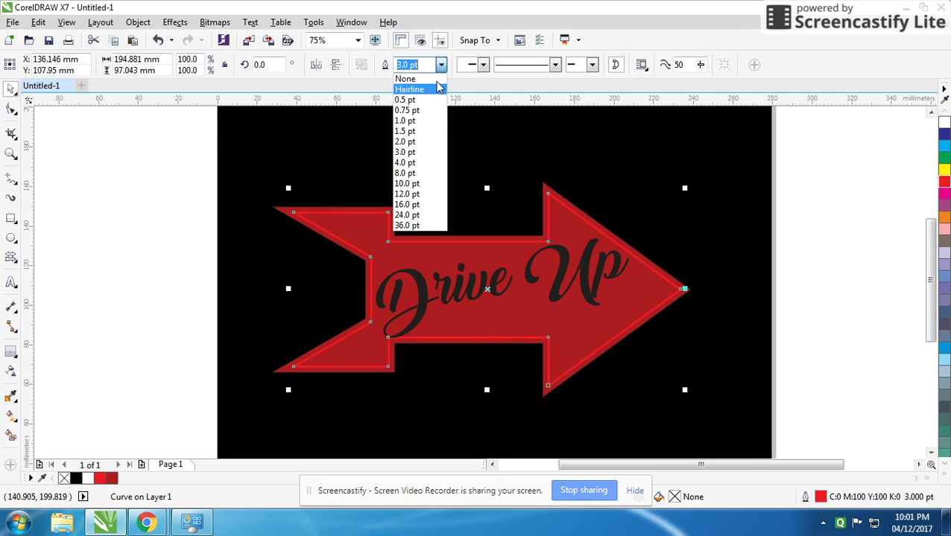
{"action": "left_click", "coordinate": [409, 184]}
{"action": "left_click", "coordinate": [442, 65]}
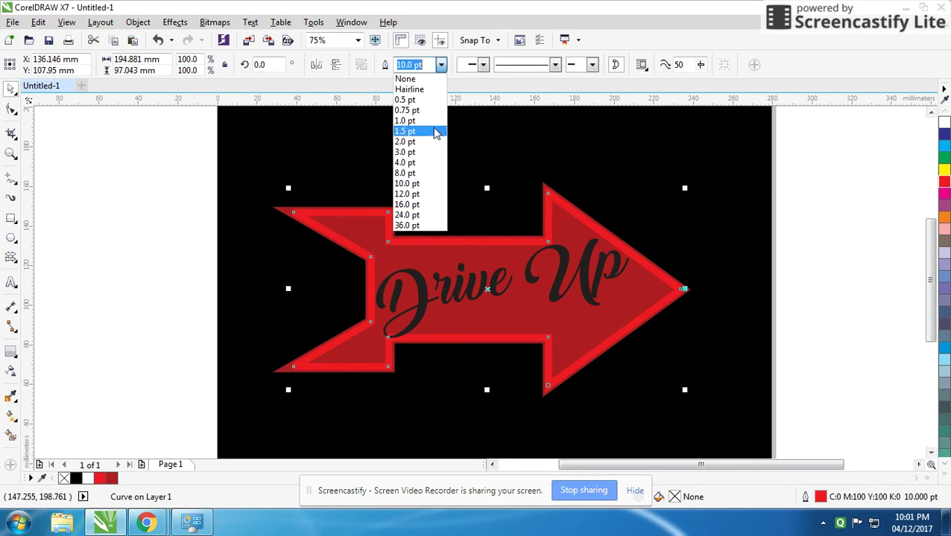
{"action": "left_click", "coordinate": [436, 162]}
{"action": "left_click_drag", "start_coordinate": [377, 231], "coordinate": [779, 257]}
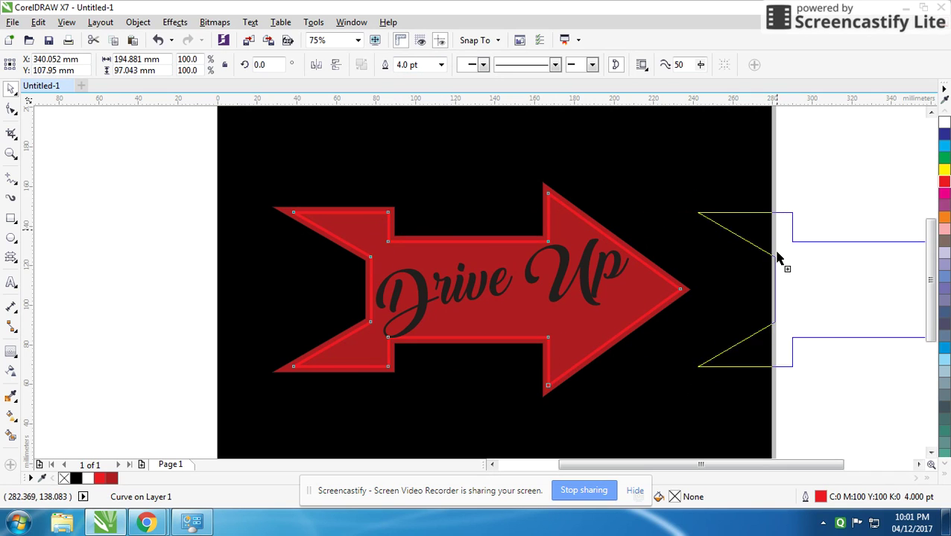
Step: Convert the outline into a 300 dpi bitmap, then cancel out of Gaussian Blur
{"action": "scroll", "coordinate": [586, 228], "scroll_direction": "up", "scroll_amount": 2}
{"action": "left_click", "coordinate": [214, 21]}
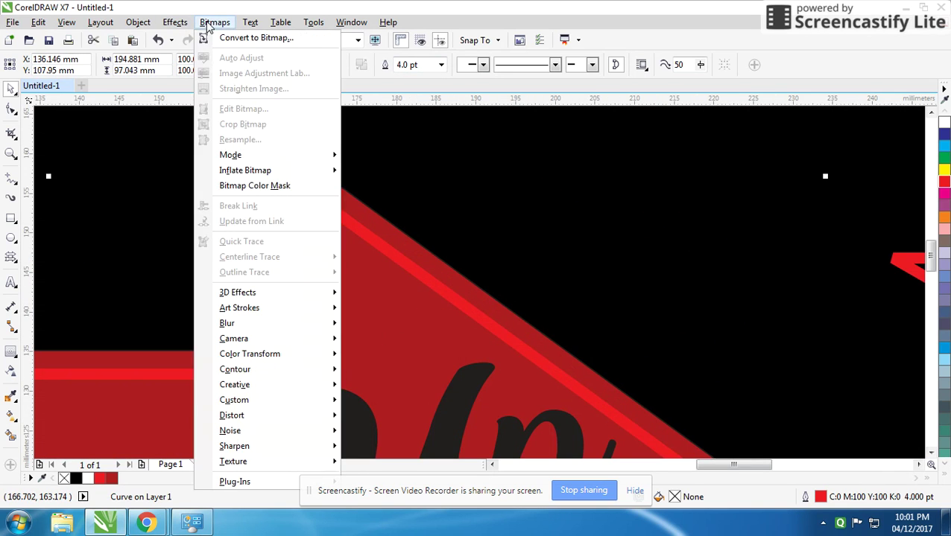
{"action": "left_click", "coordinate": [239, 34]}
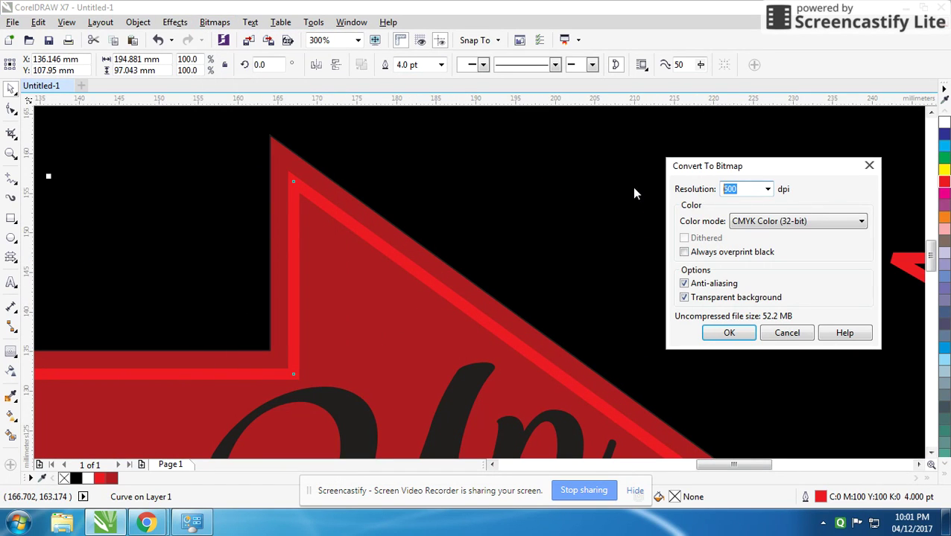
{"action": "type", "text": "300"}
{"action": "key", "text": "Return"}
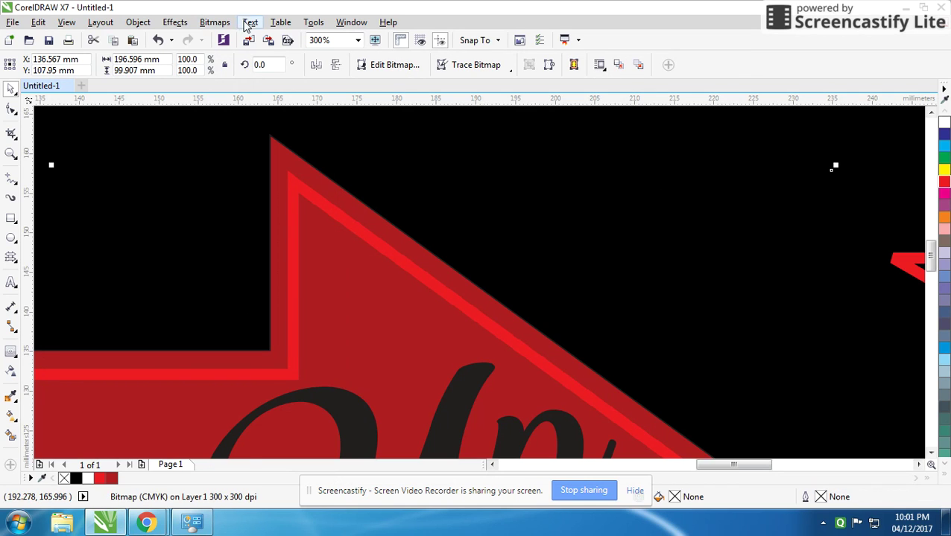
{"action": "left_click", "coordinate": [214, 22]}
{"action": "mouse_move", "coordinate": [226, 323]}
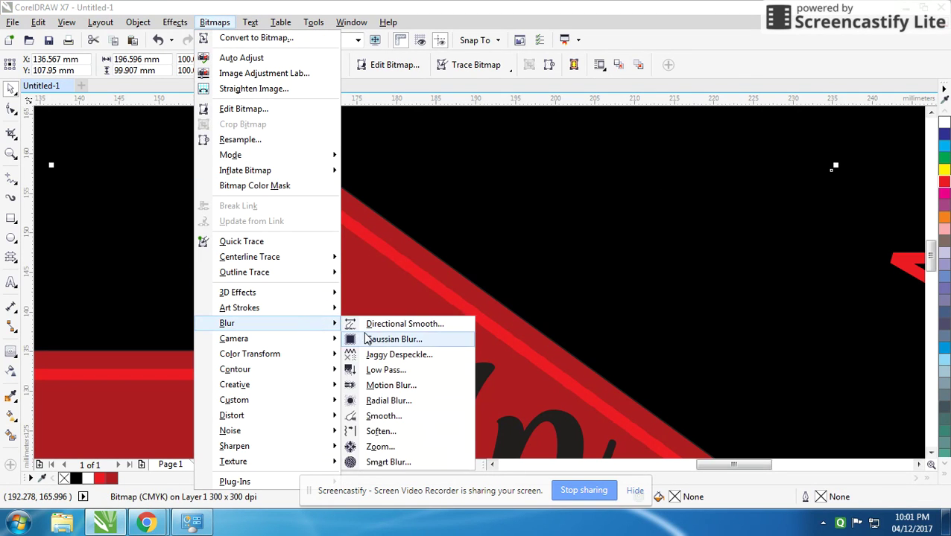
{"action": "left_click", "coordinate": [394, 339]}
{"action": "left_click", "coordinate": [578, 295]}
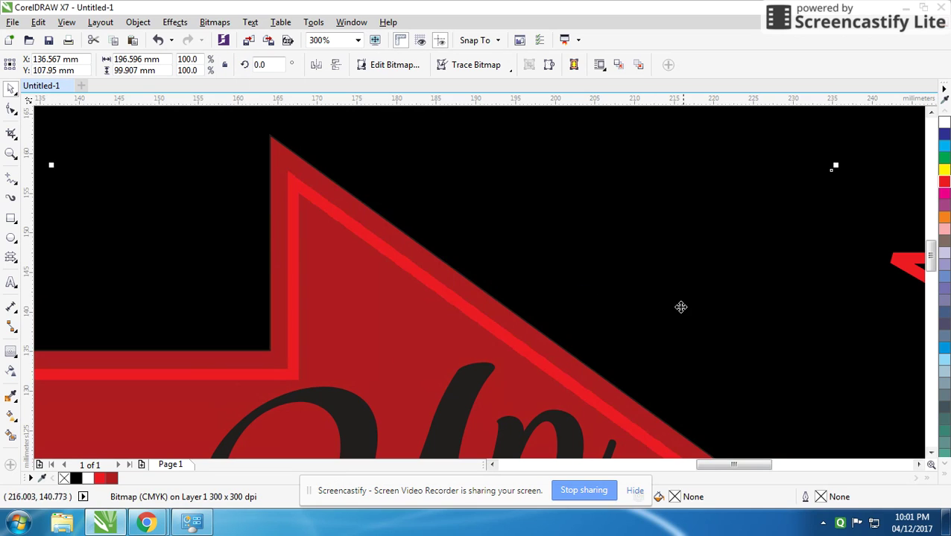
Step: Make the red outline curve's stroke yellow instead of red
{"action": "key", "text": "Tab"}
{"action": "left_click", "coordinate": [944, 173]}
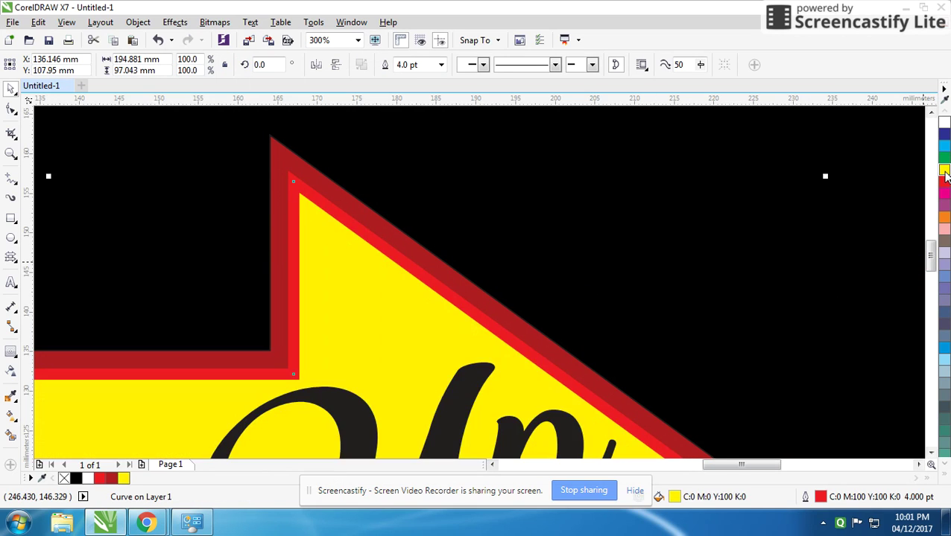
{"action": "key", "text": "ctrl+z"}
{"action": "right_click", "coordinate": [944, 173]}
Step: Apply a 10-pixel Gaussian Blur to the bitmap for a neon glow
{"action": "left_click", "coordinate": [215, 22]}
{"action": "left_click", "coordinate": [214, 22]}
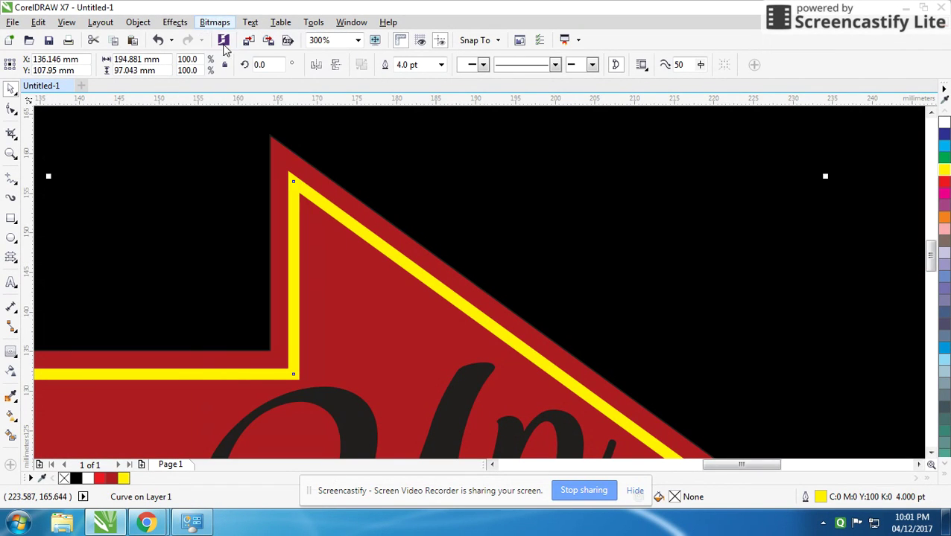
{"action": "key", "text": "Tab"}
{"action": "left_click", "coordinate": [214, 22]}
{"action": "mouse_move", "coordinate": [227, 324]}
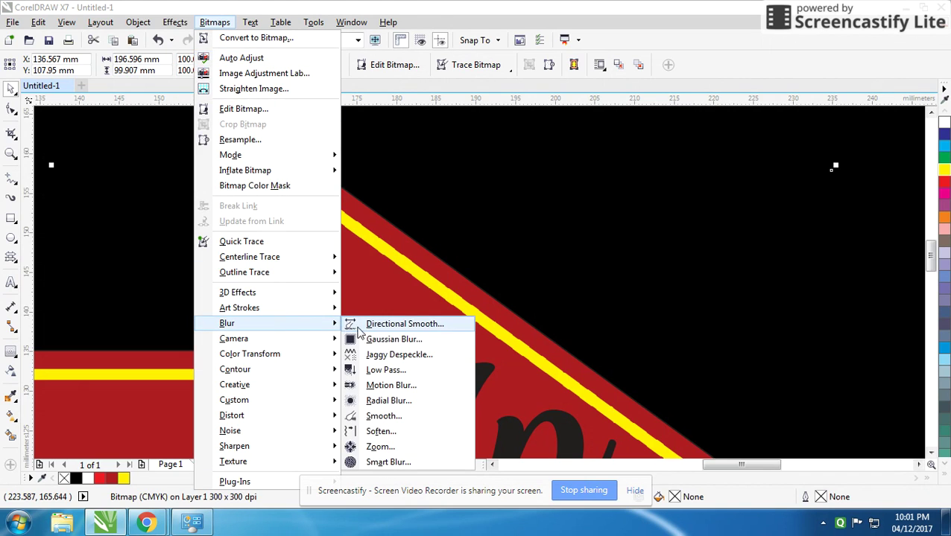
{"action": "left_click", "coordinate": [368, 342]}
{"action": "left_click", "coordinate": [383, 252]}
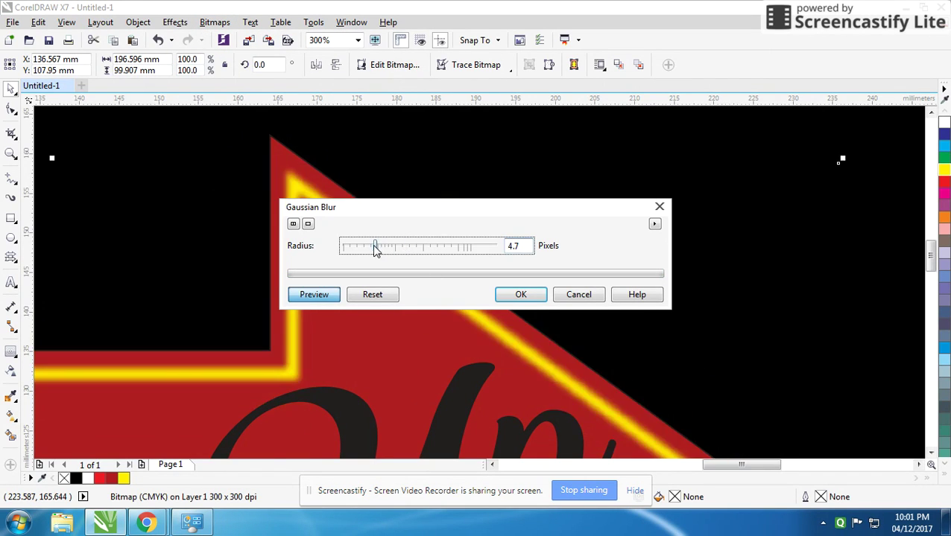
{"action": "left_click_drag", "start_coordinate": [380, 248], "coordinate": [386, 251]}
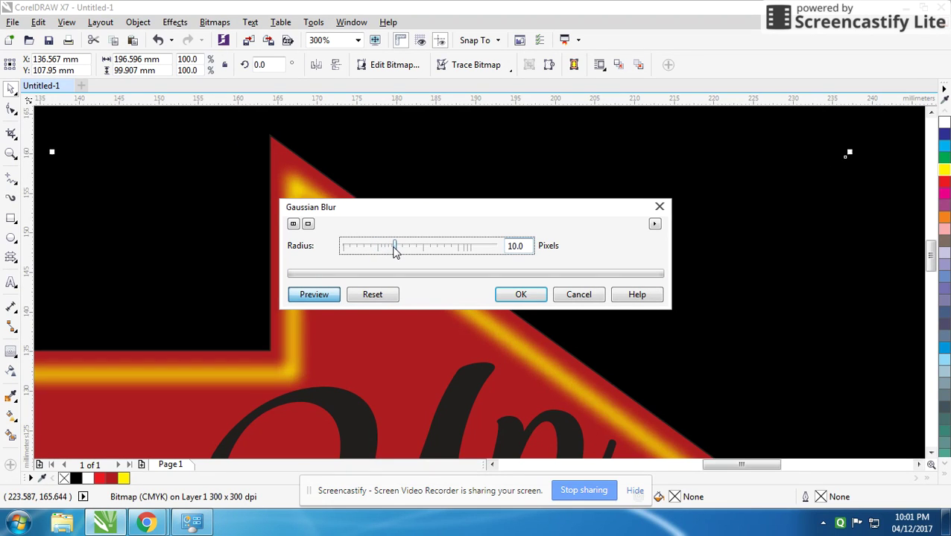
{"action": "left_click", "coordinate": [524, 295]}
Step: Lay a fountain fill across the red arrow with a red end node
{"action": "scroll", "coordinate": [520, 284], "scroll_direction": "down", "scroll_amount": 2}
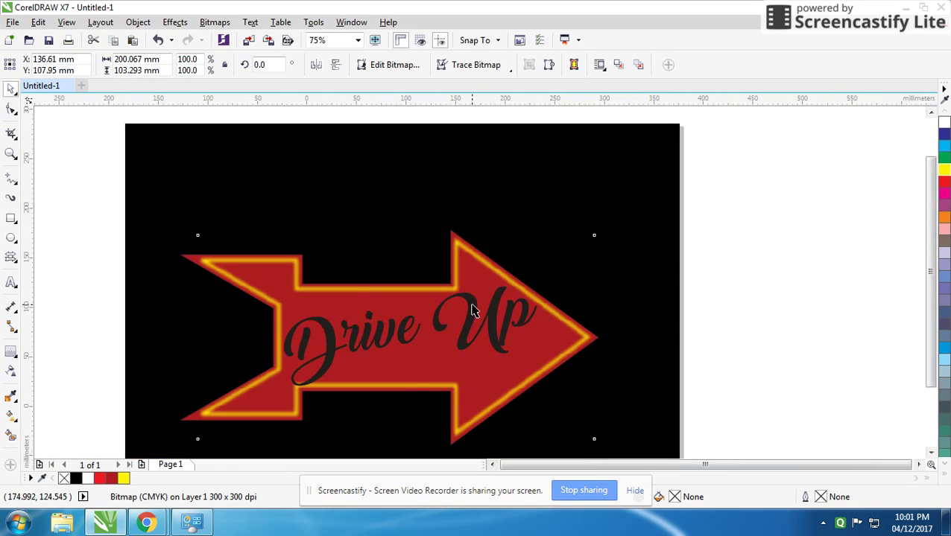
{"action": "left_click_drag", "start_coordinate": [681, 227], "coordinate": [640, 227]}
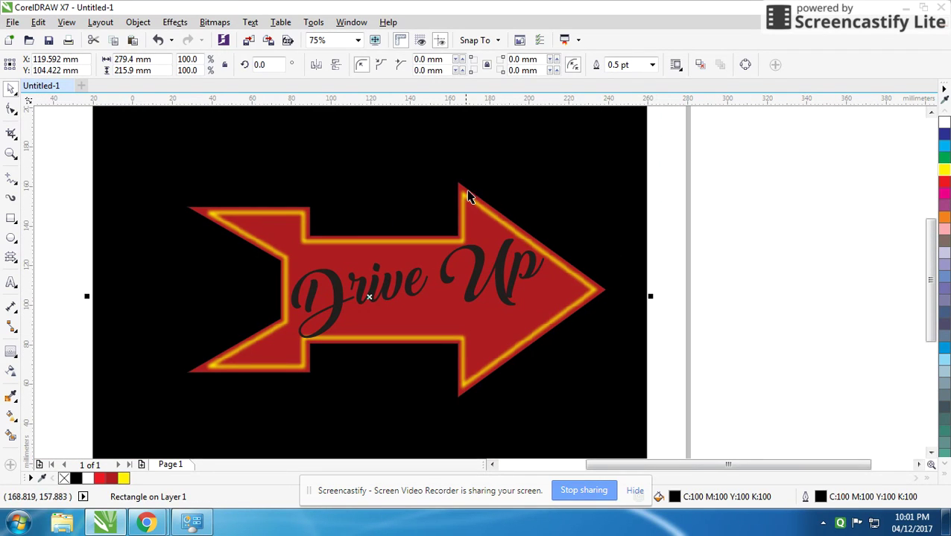
{"action": "key", "text": "ctrl+z"}
{"action": "left_click", "coordinate": [468, 196]}
{"action": "left_click", "coordinate": [11, 416]}
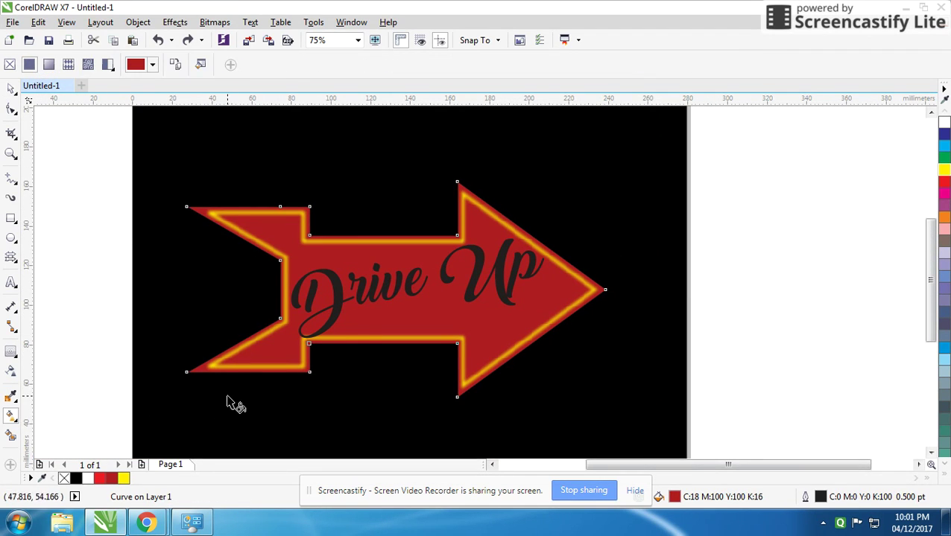
{"action": "left_click_drag", "start_coordinate": [227, 395], "coordinate": [519, 233]}
{"action": "left_click", "coordinate": [521, 254]}
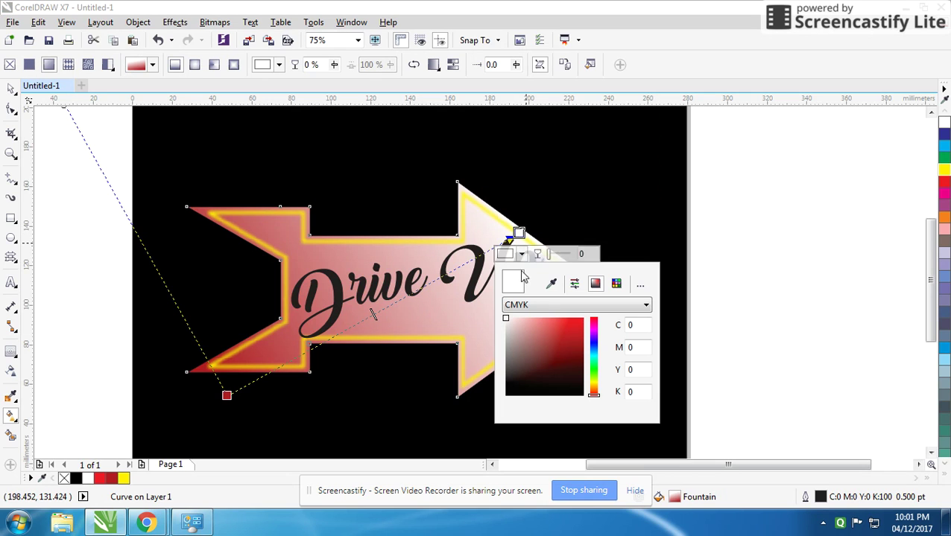
{"action": "left_click", "coordinate": [583, 320]}
{"action": "left_click_drag", "start_coordinate": [226, 395], "coordinate": [183, 350]}
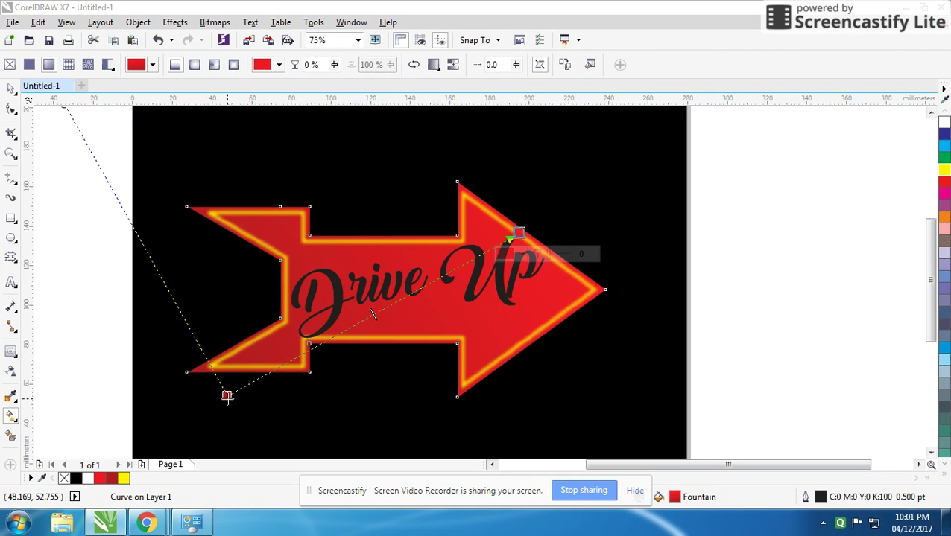
Step: Add red colour stops along the arrow's gradient, making the middle stop a deeper red
{"action": "double_click", "coordinate": [304, 308]}
{"action": "left_click", "coordinate": [298, 329]}
{"action": "left_click_drag", "start_coordinate": [344, 406], "coordinate": [350, 386]}
{"action": "left_click", "coordinate": [250, 335]}
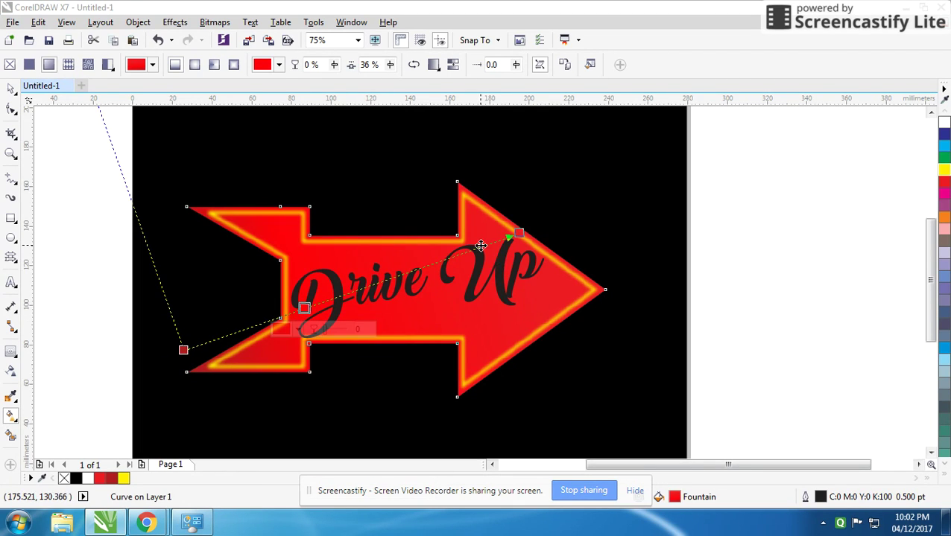
{"action": "double_click", "coordinate": [480, 246]}
{"action": "left_click", "coordinate": [462, 266]}
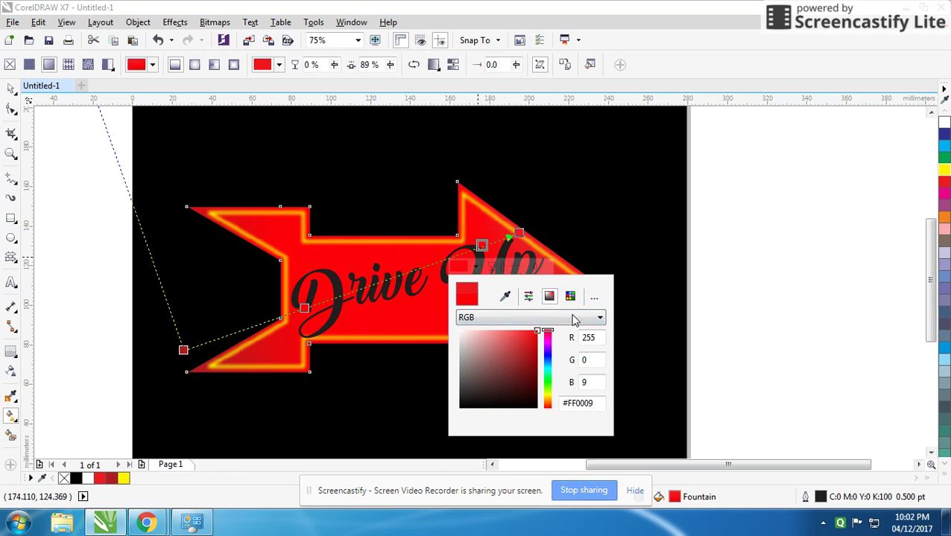
{"action": "left_click", "coordinate": [408, 272]}
{"action": "double_click", "coordinate": [408, 271]}
{"action": "left_click", "coordinate": [402, 292]}
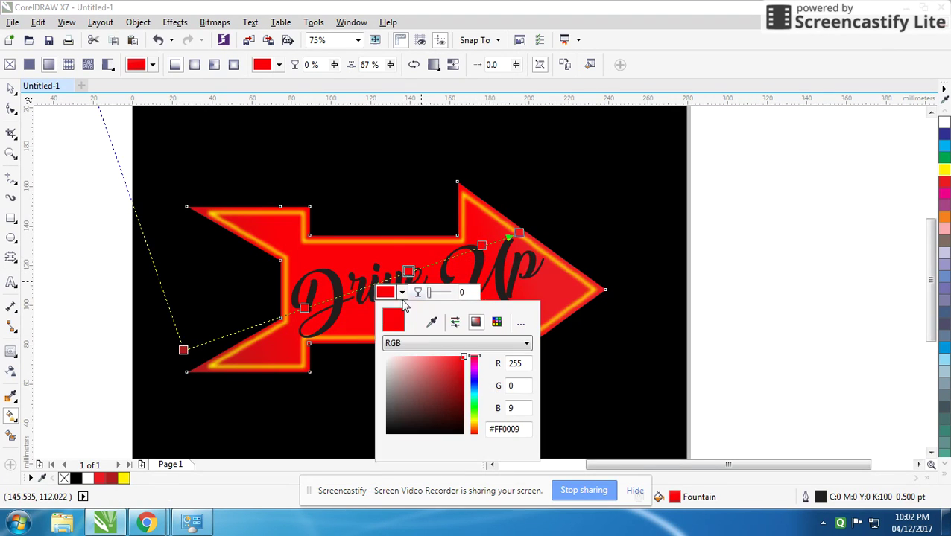
{"action": "left_click_drag", "start_coordinate": [456, 360], "coordinate": [463, 377]}
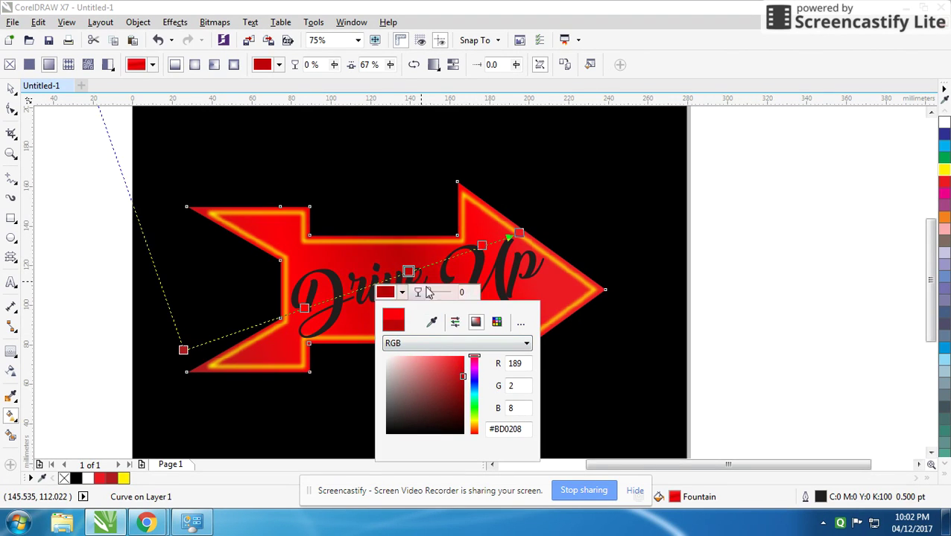
Step: Stretch and angle the gradient past the arrow tip and reposition its colour stops
{"action": "left_click_drag", "start_coordinate": [516, 233], "coordinate": [637, 215]}
{"action": "left_click_drag", "start_coordinate": [504, 258], "coordinate": [555, 240]}
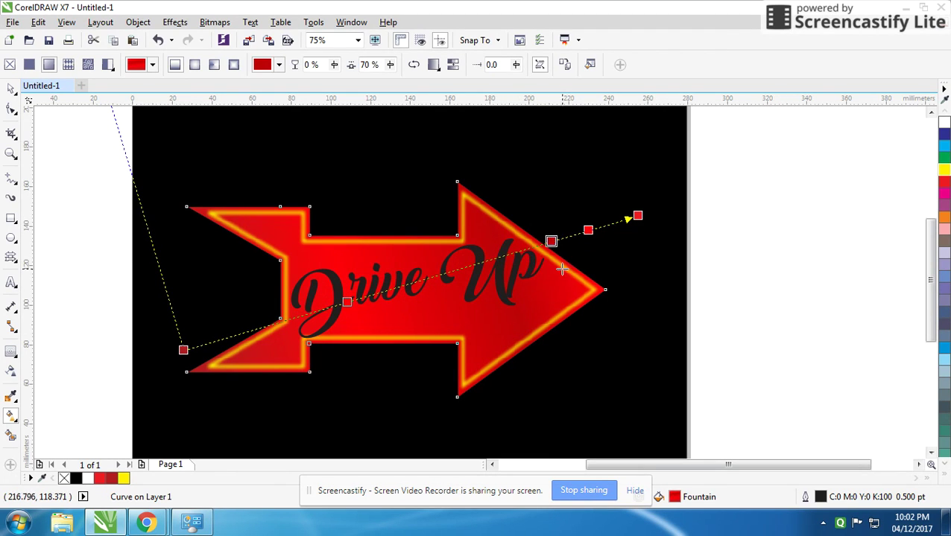
{"action": "left_click_drag", "start_coordinate": [638, 216], "coordinate": [668, 255]}
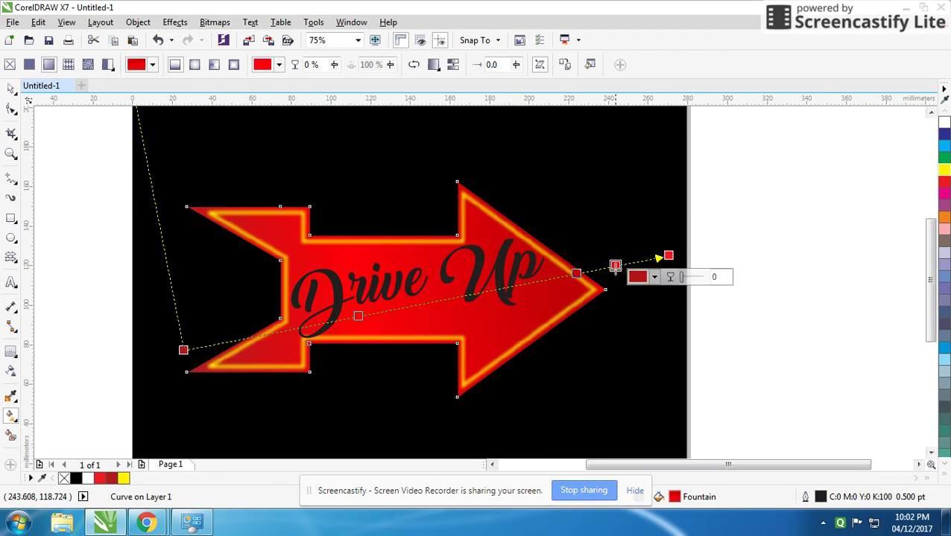
{"action": "left_click_drag", "start_coordinate": [576, 273], "coordinate": [546, 279]}
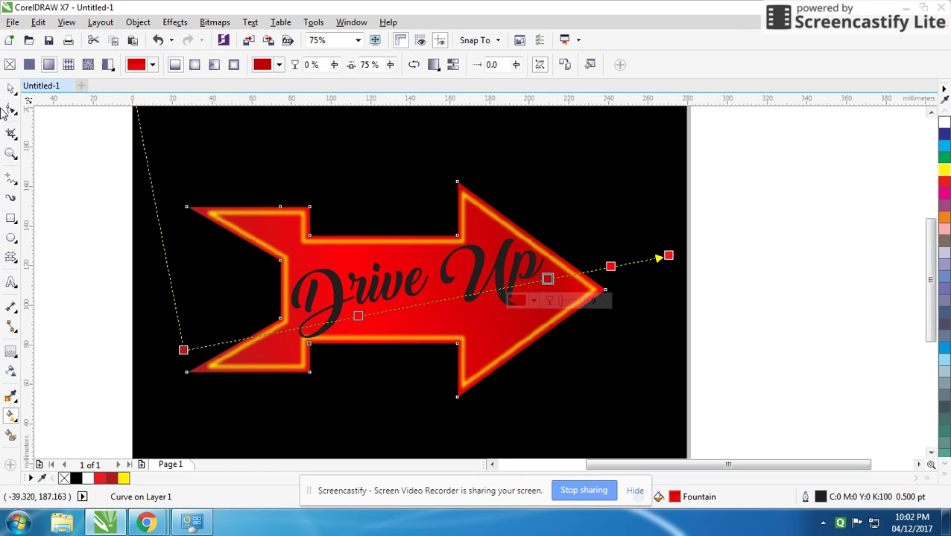
{"action": "left_click", "coordinate": [11, 89]}
{"action": "left_click", "coordinate": [88, 233]}
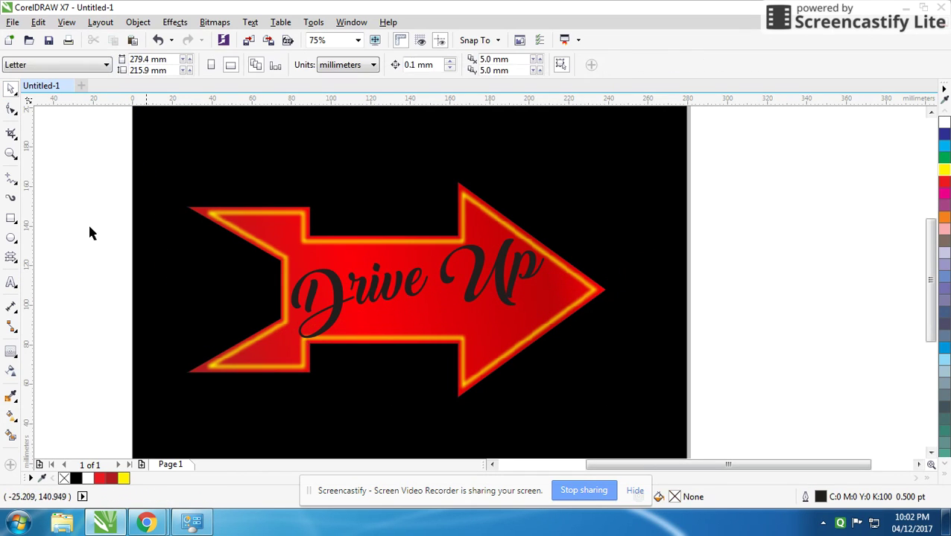
Step: Enlarge the Drive Up text around its centre and nudge it slightly down
{"action": "left_click", "coordinate": [498, 280]}
{"action": "left_click_drag", "start_coordinate": [550, 235], "coordinate": [639, 195]}
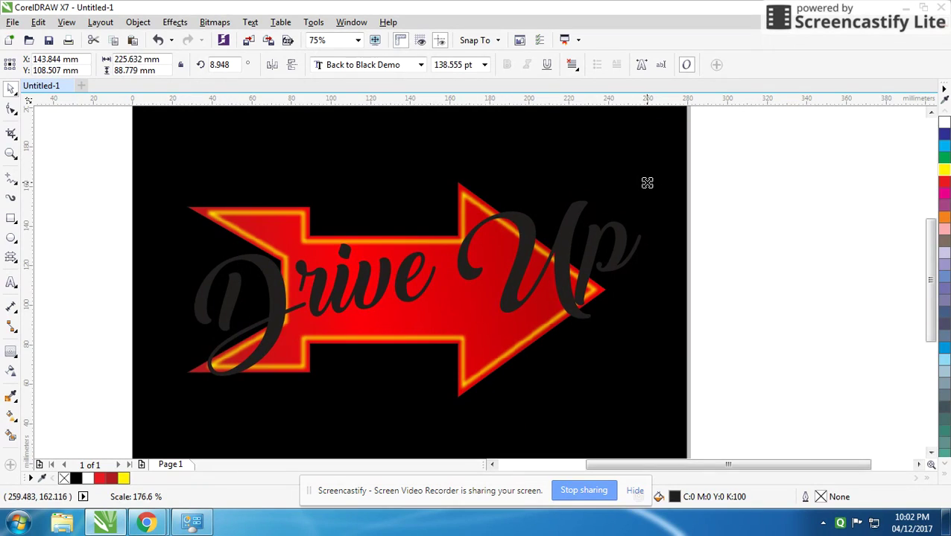
{"action": "left_click_drag", "start_coordinate": [616, 249], "coordinate": [611, 264]}
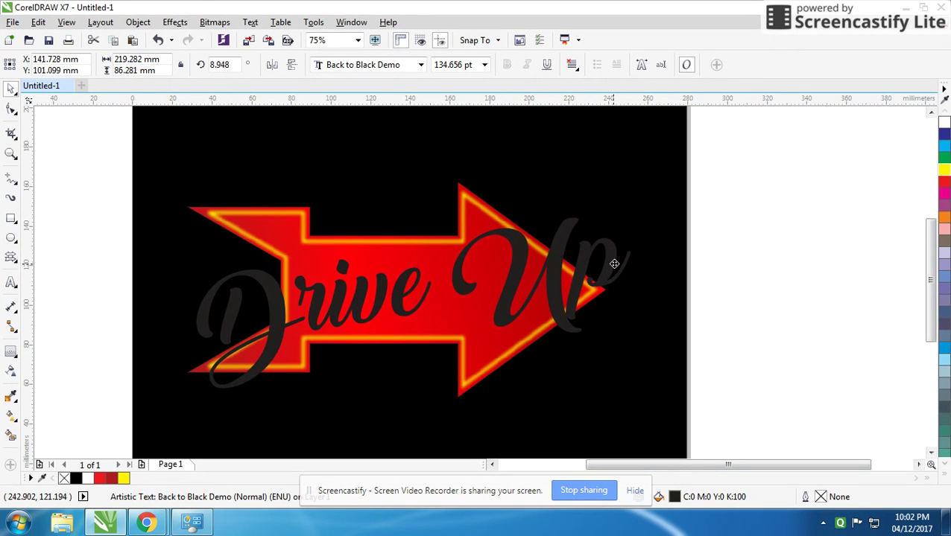
Step: Add a yellow outside contour to the lettering and break it apart into its own shape
{"action": "left_click", "coordinate": [9, 352]}
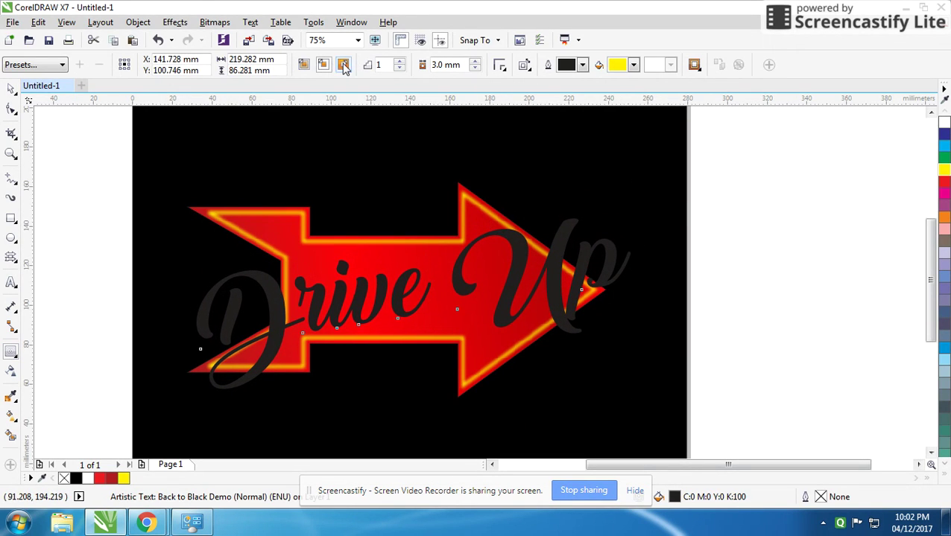
{"action": "left_click", "coordinate": [343, 65]}
{"action": "left_click", "coordinate": [11, 89]}
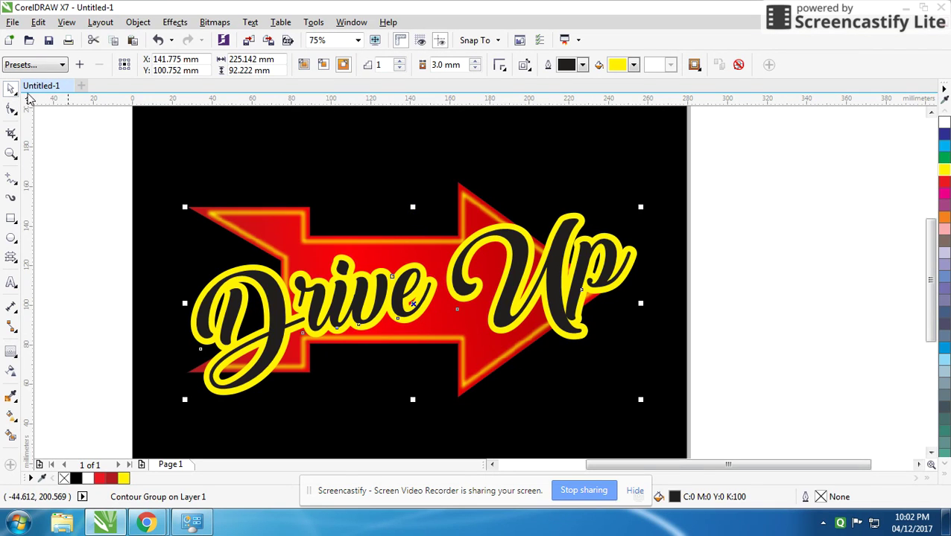
{"action": "scroll", "coordinate": [476, 230], "scroll_direction": "up", "scroll_amount": 2}
{"action": "right_click", "coordinate": [537, 283]}
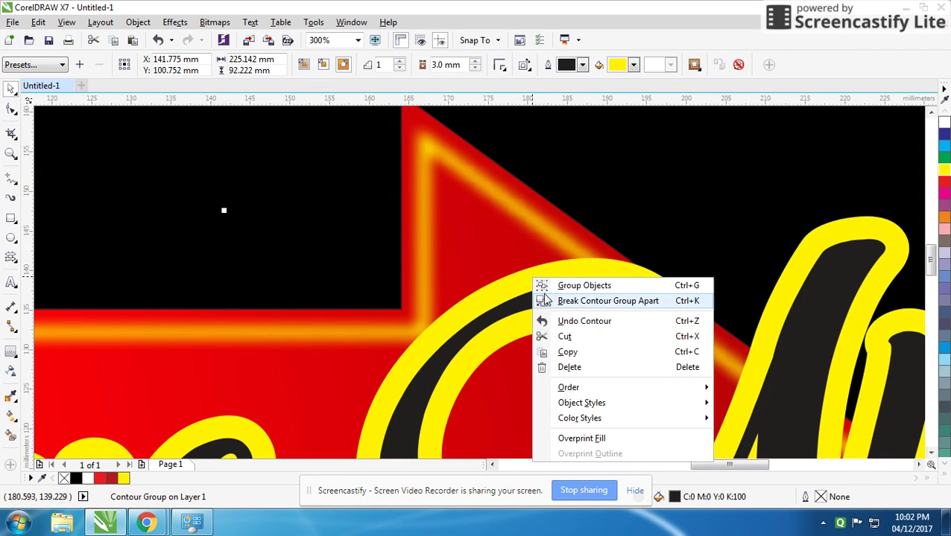
{"action": "left_click", "coordinate": [555, 300]}
Step: Fill the yellow contour with a gradient from sampled bright yellow to a darker olive yellow
{"action": "scroll", "coordinate": [480, 290], "scroll_direction": "up", "scroll_amount": 1}
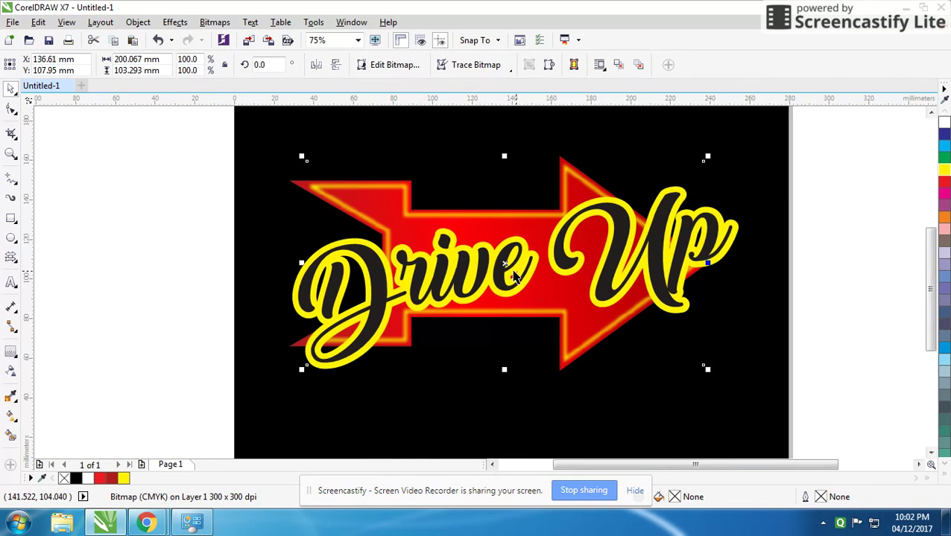
{"action": "scroll", "coordinate": [489, 266], "scroll_direction": "up", "scroll_amount": 1}
{"action": "left_click", "coordinate": [432, 245]}
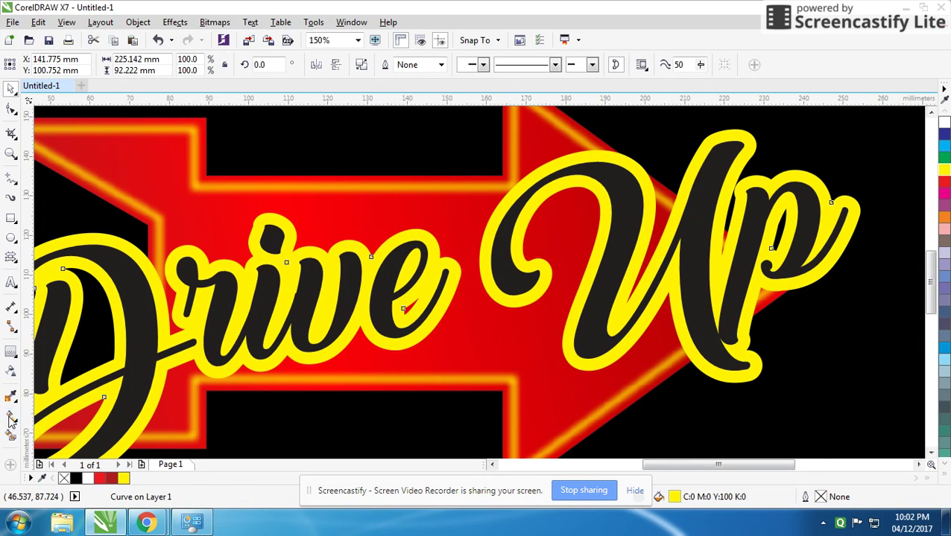
{"action": "left_click", "coordinate": [11, 416]}
{"action": "scroll", "coordinate": [448, 298], "scroll_direction": "down", "scroll_amount": 1}
{"action": "left_click_drag", "start_coordinate": [430, 305], "coordinate": [675, 181]}
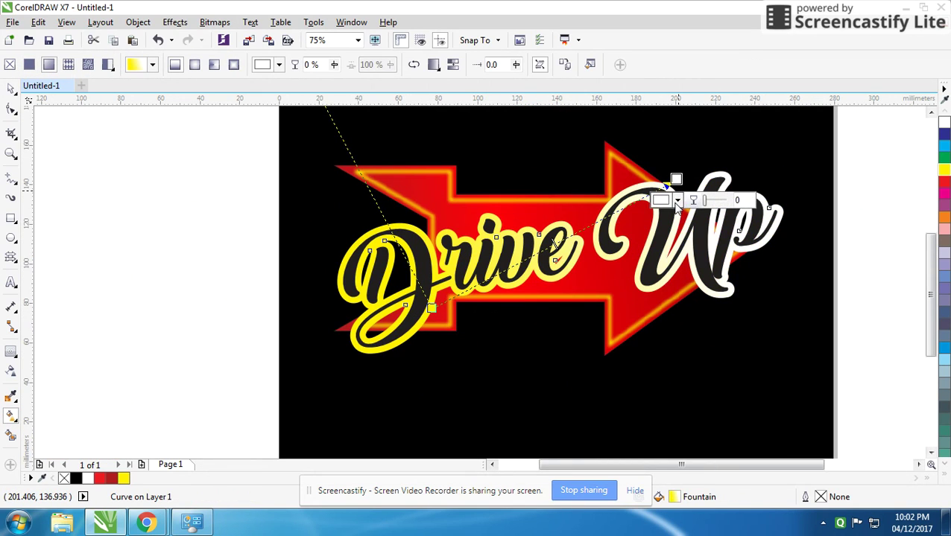
{"action": "left_click", "coordinate": [677, 200]}
{"action": "left_click", "coordinate": [707, 229]}
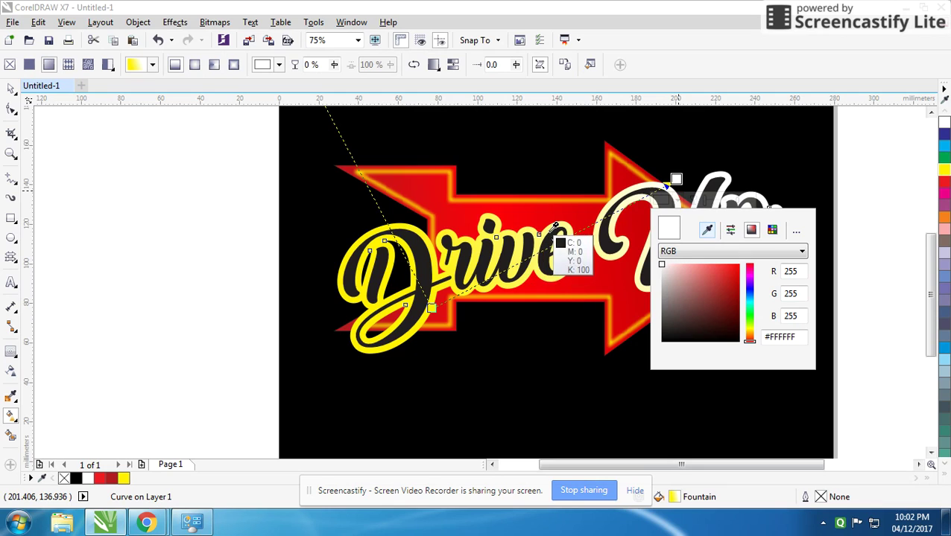
{"action": "left_click", "coordinate": [615, 238]}
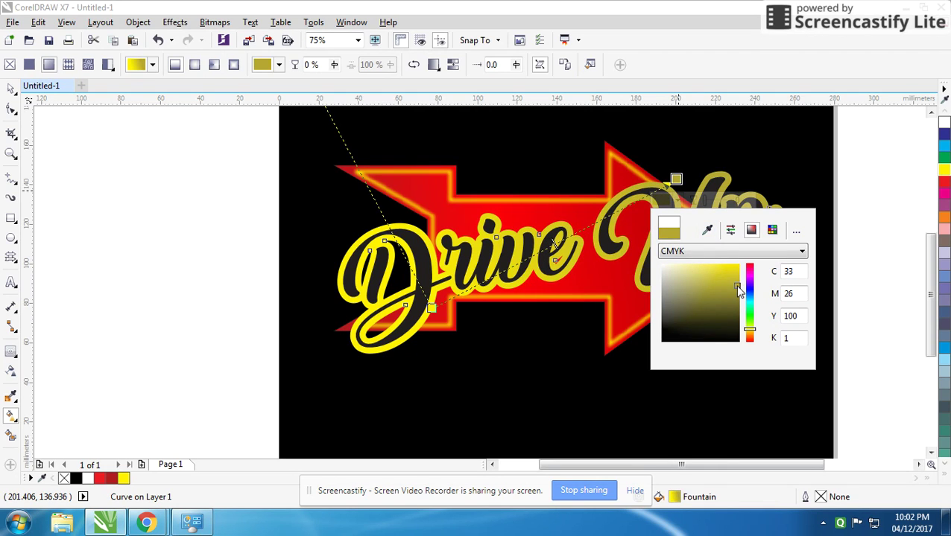
{"action": "left_click", "coordinate": [732, 278]}
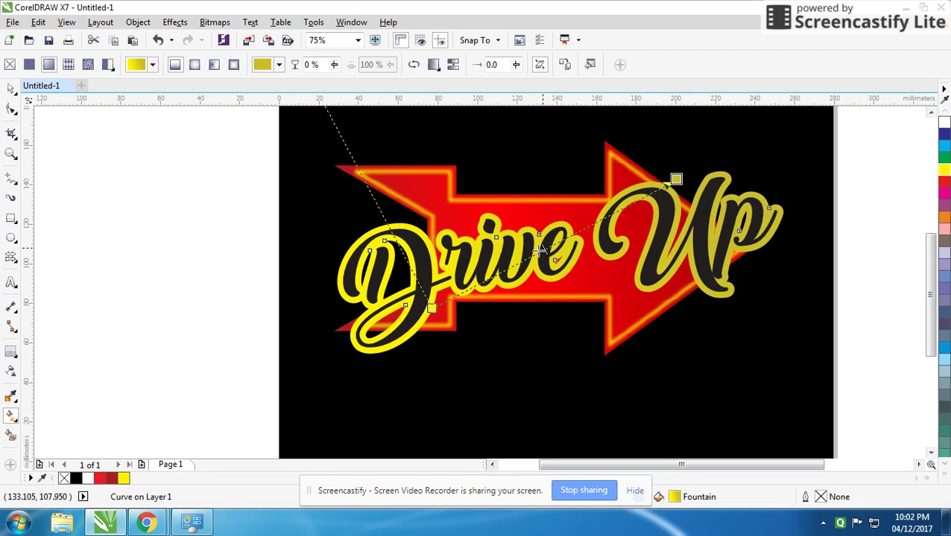
{"action": "left_click", "coordinate": [9, 89]}
Step: Lay a fountain fill across the Drive Up lettering
{"action": "left_click", "coordinate": [107, 214]}
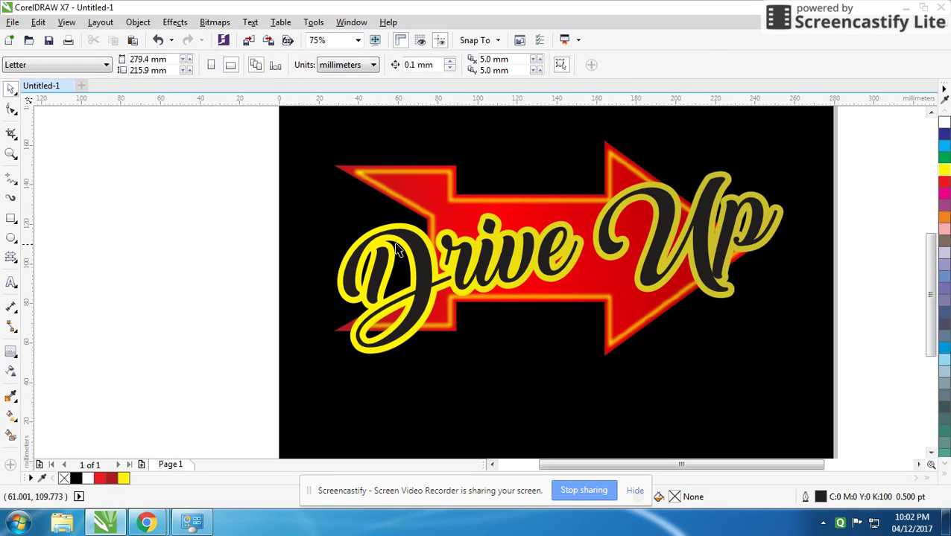
{"action": "left_click", "coordinate": [415, 253]}
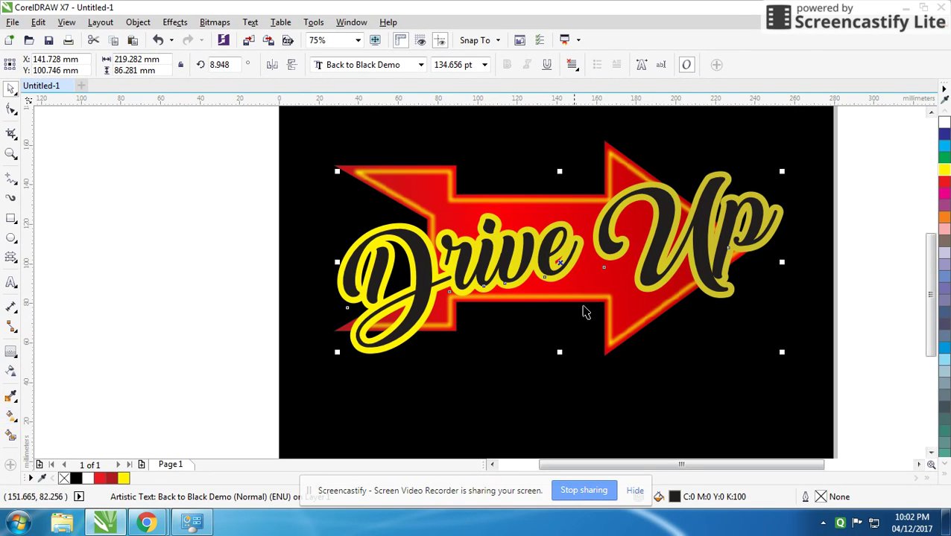
{"action": "key", "text": "g"}
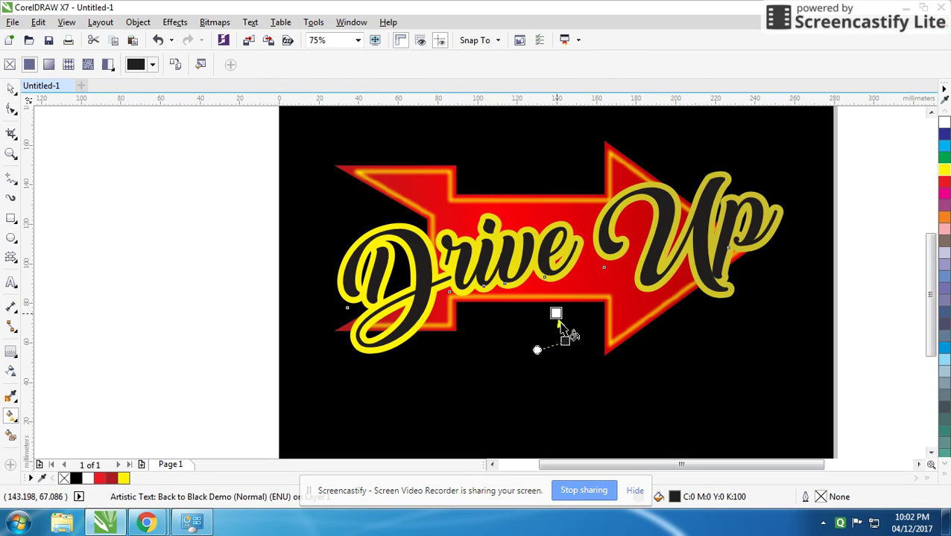
{"action": "left_click_drag", "start_coordinate": [402, 384], "coordinate": [563, 342]}
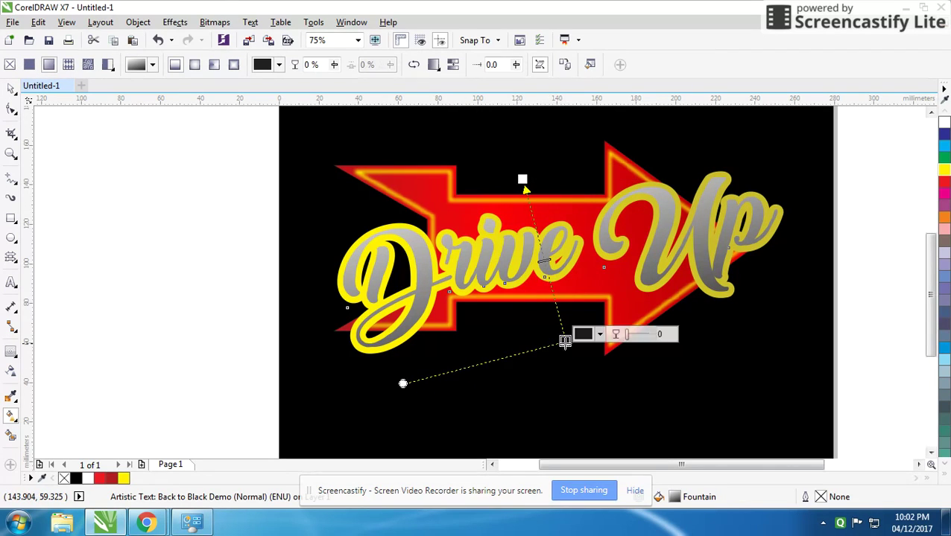
{"action": "left_click", "coordinate": [599, 334]}
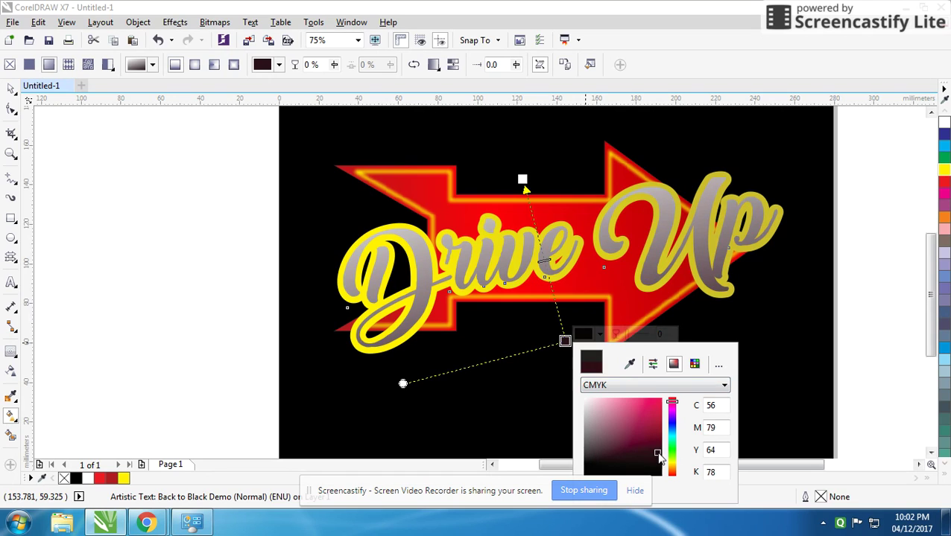
{"action": "left_click", "coordinate": [522, 179]}
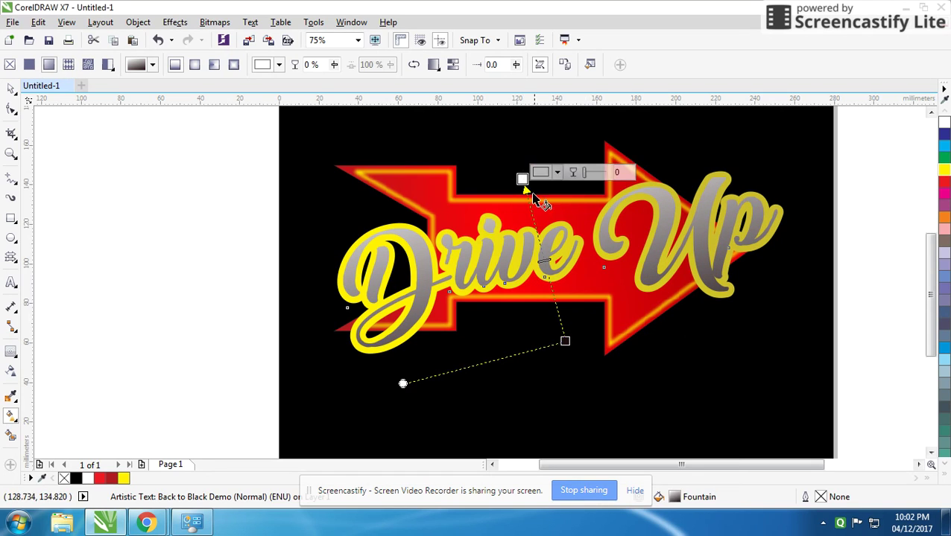
Step: Set the lettering gradient start to deep purple (C85 M100 Y7 K15) and lower its end point
{"action": "left_click", "coordinate": [556, 173]}
{"action": "left_click", "coordinate": [586, 202]}
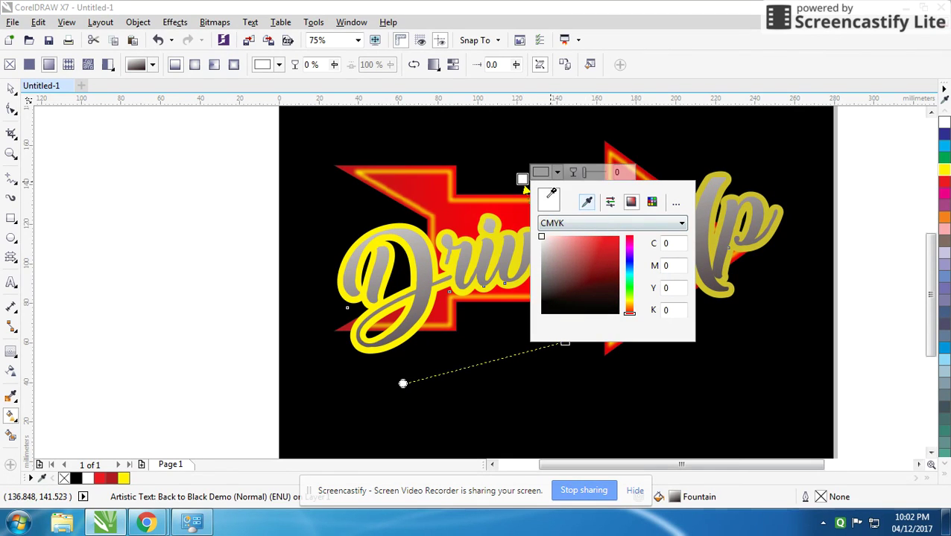
{"action": "left_click", "coordinate": [414, 182]}
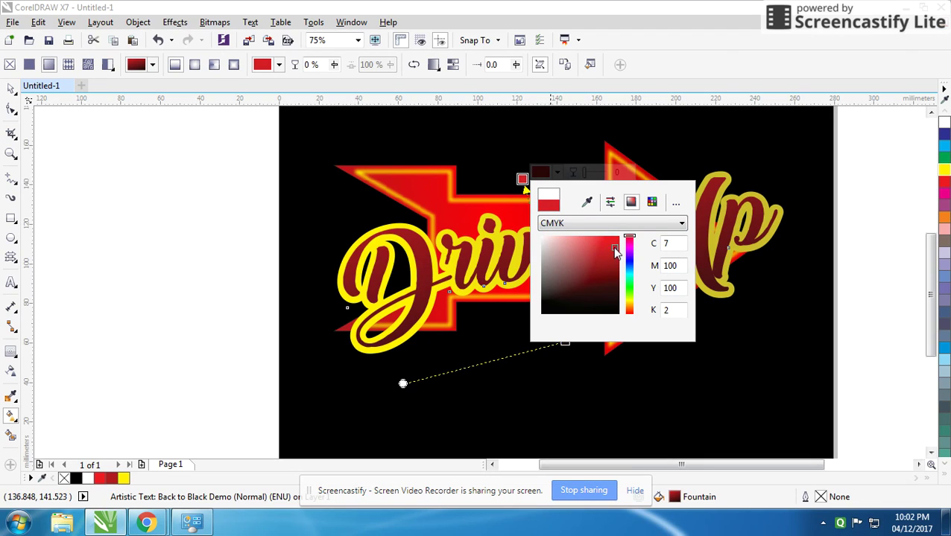
{"action": "left_click", "coordinate": [629, 243]}
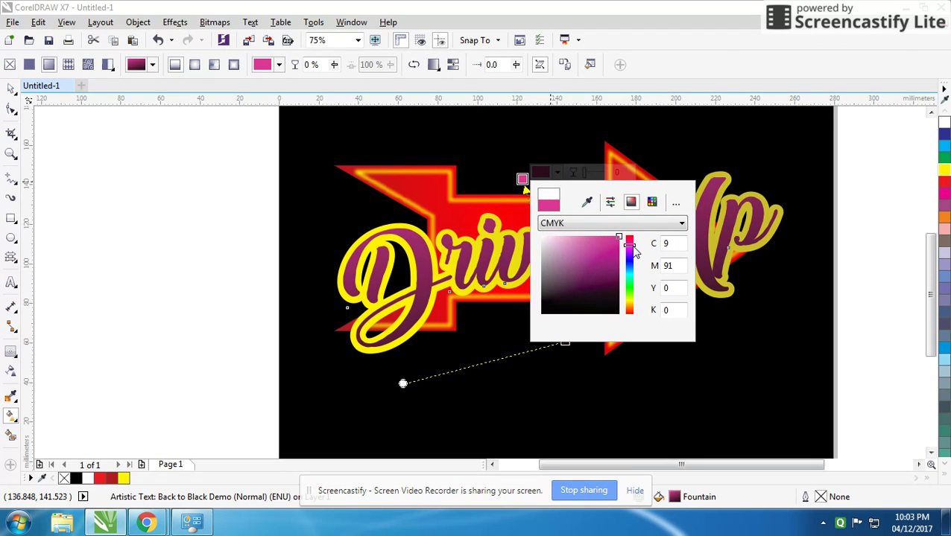
{"action": "left_click_drag", "start_coordinate": [633, 252], "coordinate": [616, 279]}
{"action": "left_click", "coordinate": [615, 261]}
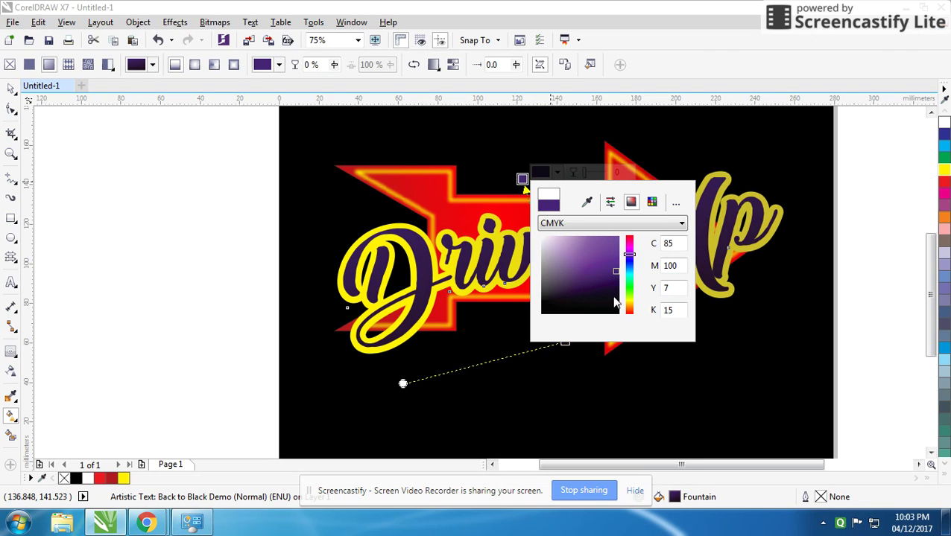
{"action": "left_click_drag", "start_coordinate": [565, 342], "coordinate": [562, 357]}
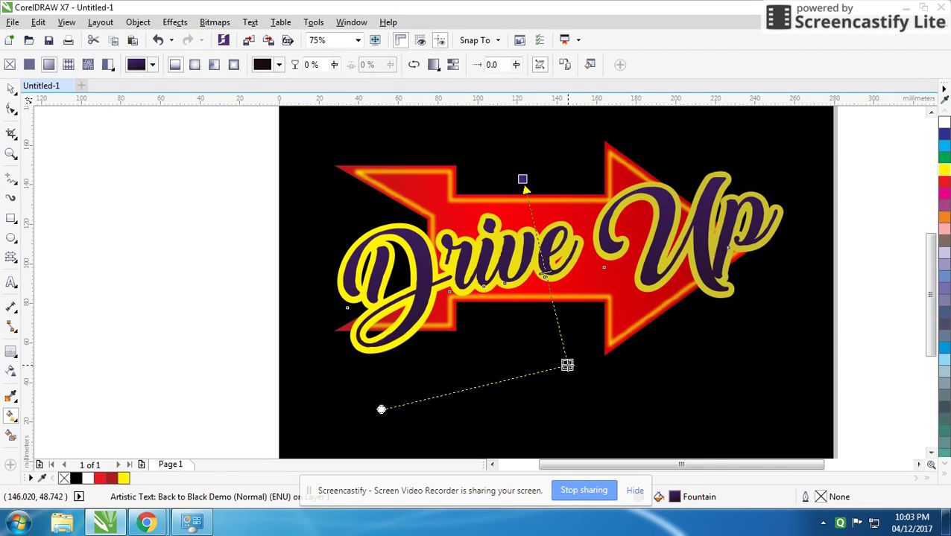
Step: Finish the lettering fill and select the glowing arrow image
{"action": "left_click", "coordinate": [9, 90]}
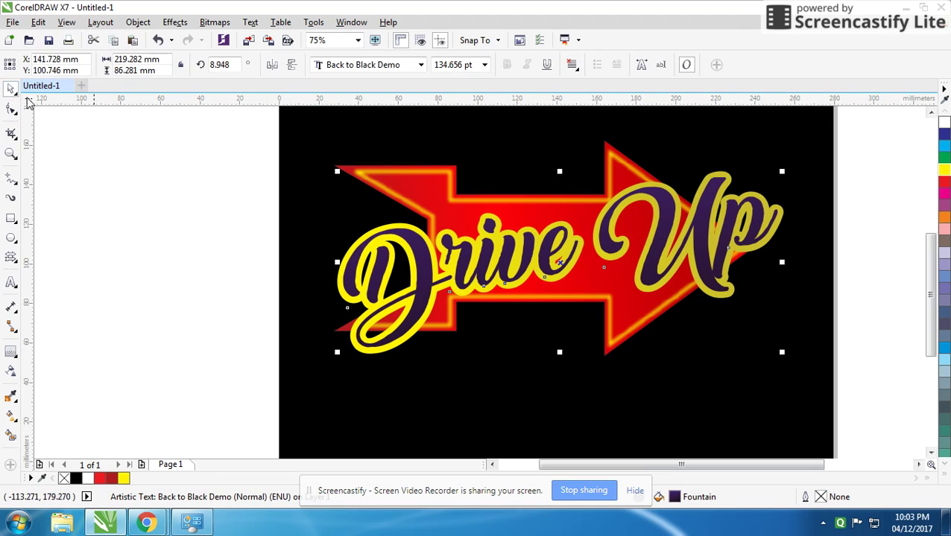
{"action": "key", "text": "Escape"}
{"action": "left_click_drag", "start_coordinate": [300, 161], "coordinate": [271, 176]}
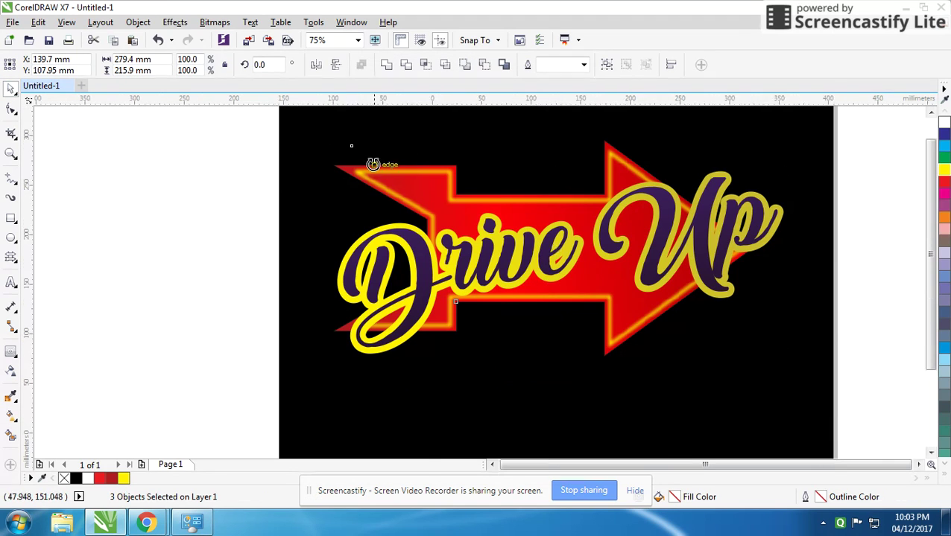
{"action": "key", "text": "F3"}
{"action": "left_click", "coordinate": [513, 276]}
{"action": "left_click", "coordinate": [495, 286]}
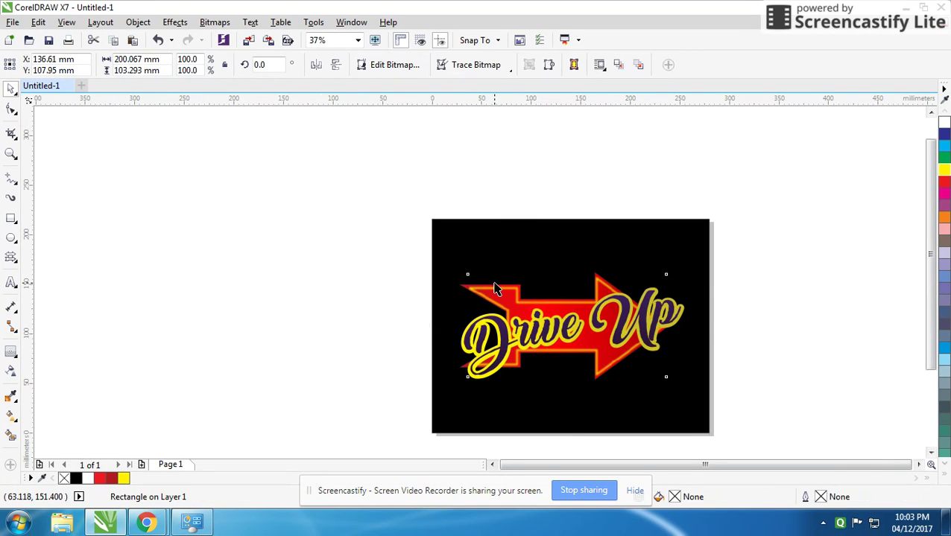
{"action": "key", "text": "Escape"}
{"action": "scroll", "coordinate": [480, 287], "scroll_direction": "up", "scroll_amount": 2}
{"action": "scroll", "coordinate": [480, 288], "scroll_direction": "up", "scroll_amount": 2}
Step: Draw a rectangle and PowerClip the glow image inside the arrow shape
{"action": "key", "text": "F6"}
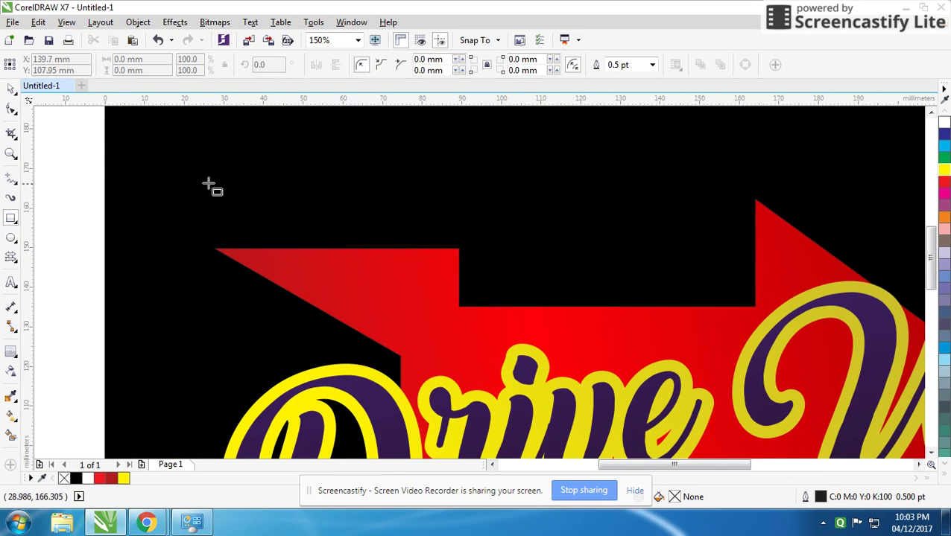
{"action": "left_click_drag", "start_coordinate": [227, 185], "coordinate": [334, 267]}
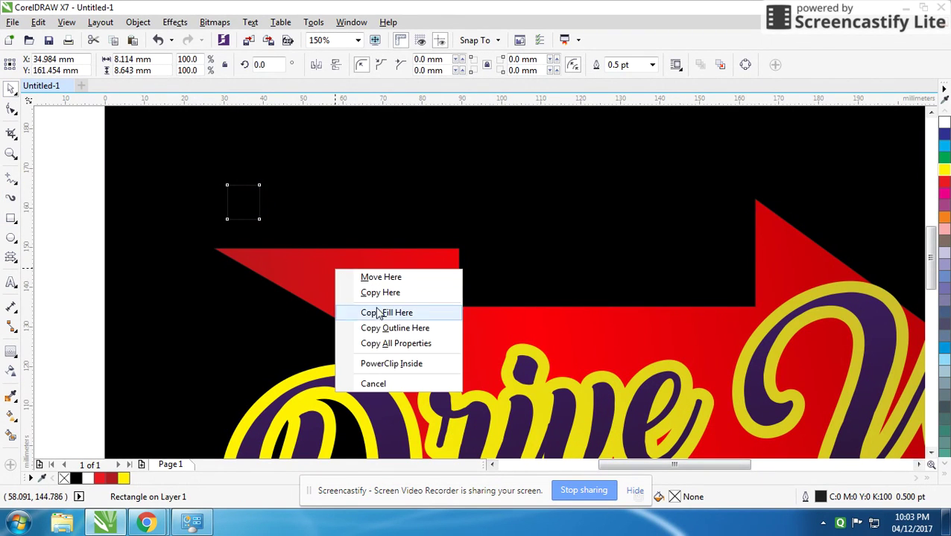
{"action": "left_click", "coordinate": [408, 365]}
{"action": "scroll", "coordinate": [397, 307], "scroll_direction": "down", "scroll_amount": 2}
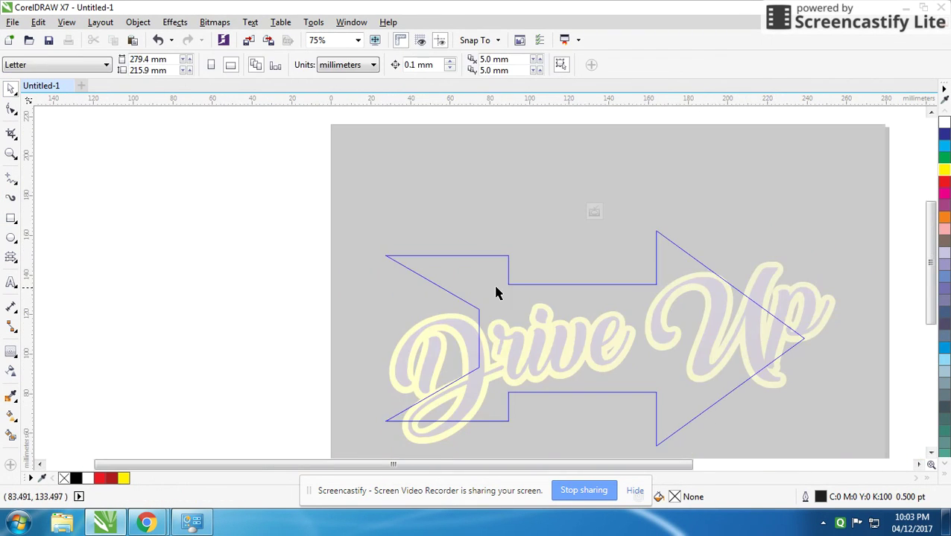
{"action": "scroll", "coordinate": [492, 293], "scroll_direction": "down", "scroll_amount": 2}
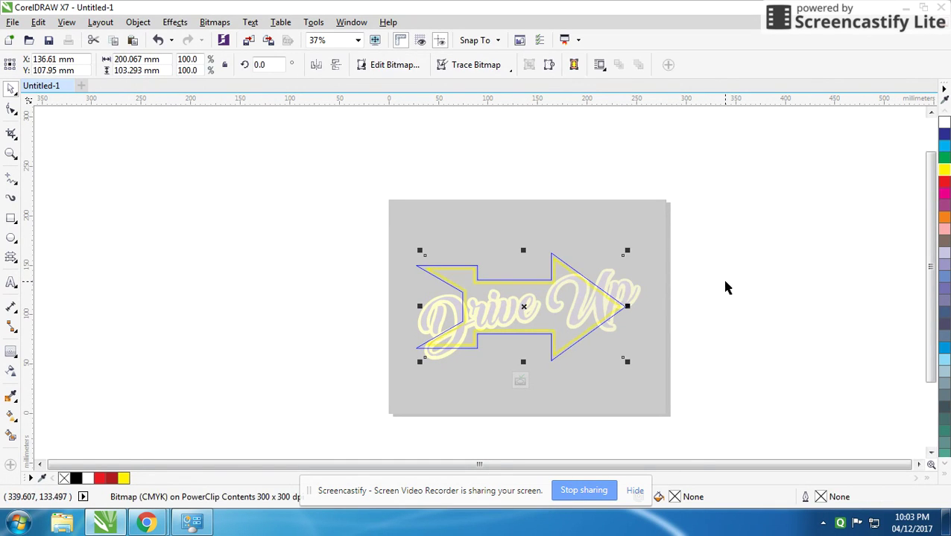
{"action": "left_click", "coordinate": [679, 306], "text": "ctrl"}
{"action": "scroll", "coordinate": [580, 316], "scroll_direction": "up", "scroll_amount": 2}
Step: Rotate the arrow a few degrees and enlarge it slightly
{"action": "left_click", "coordinate": [447, 188]}
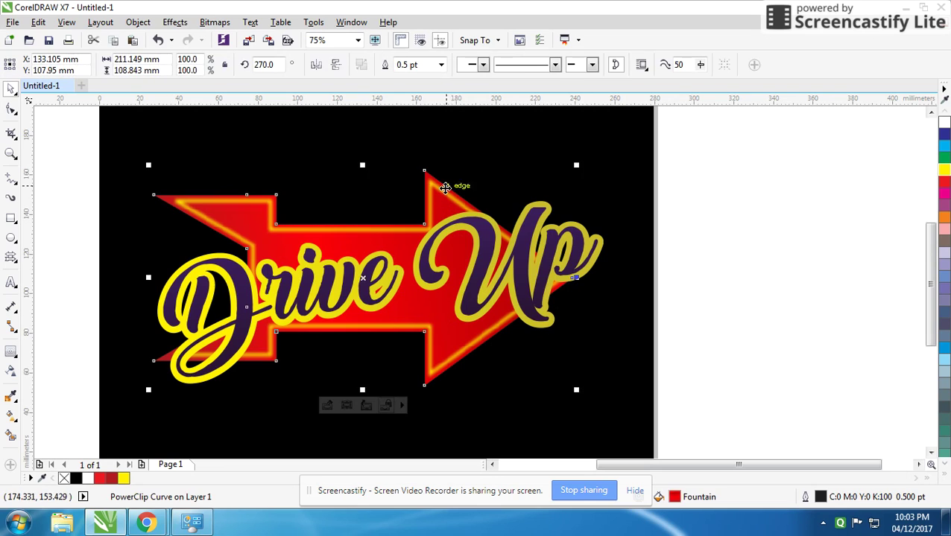
{"action": "left_click", "coordinate": [566, 146]}
{"action": "double_click", "coordinate": [450, 209]}
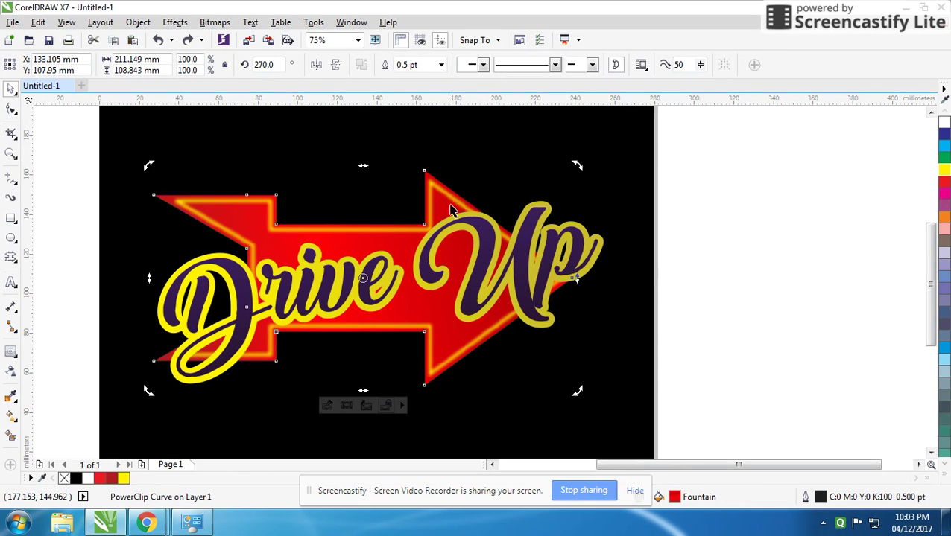
{"action": "left_click_drag", "start_coordinate": [580, 167], "coordinate": [569, 146]}
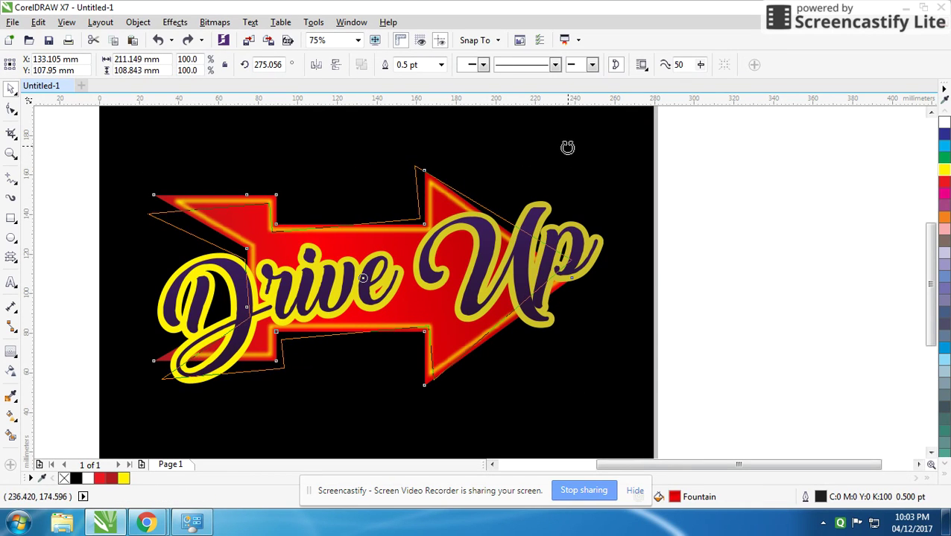
{"action": "left_click", "coordinate": [462, 201]}
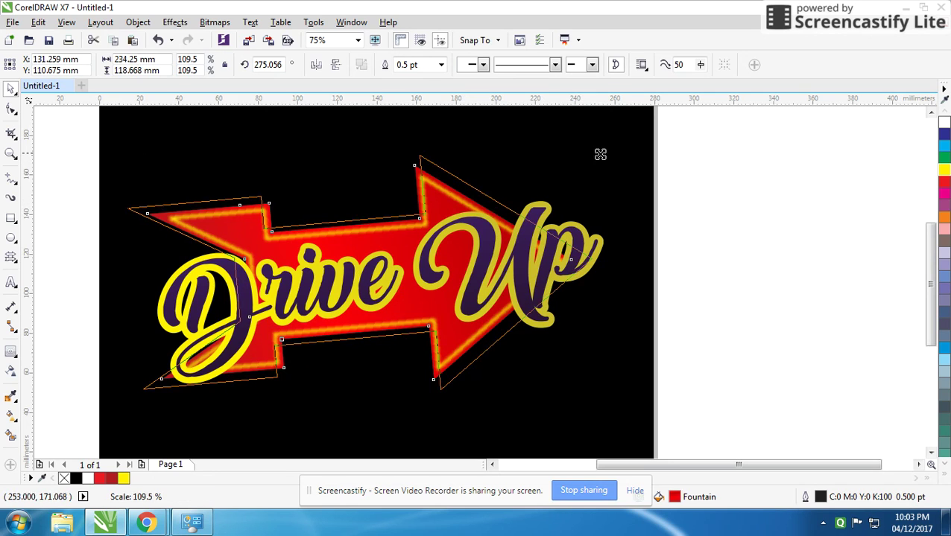
{"action": "left_click_drag", "start_coordinate": [576, 161], "coordinate": [618, 146]}
Step: Scale the framed arrow down around its centre
{"action": "left_click", "coordinate": [474, 268], "text": "ctrl"}
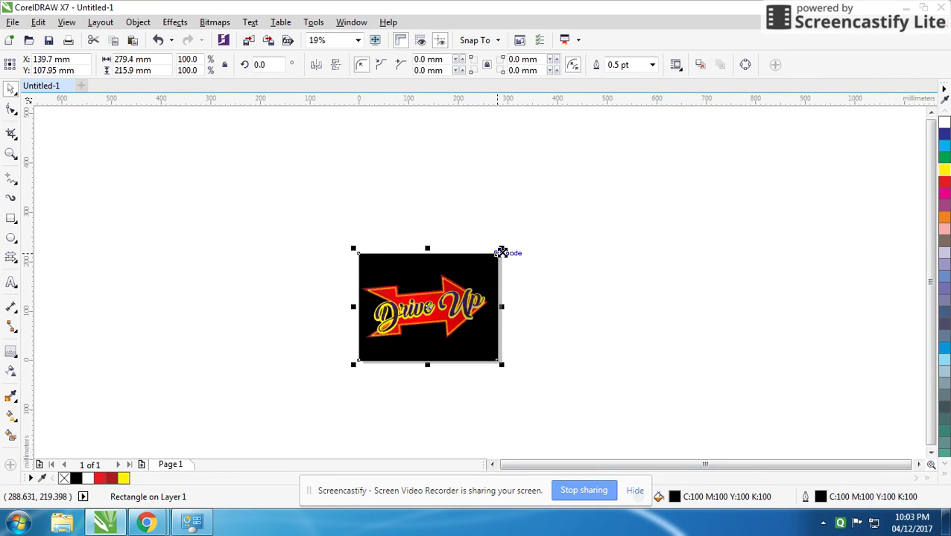
{"action": "scroll", "coordinate": [637, 196], "scroll_direction": "up", "scroll_amount": 2}
{"action": "scroll", "coordinate": [470, 299], "scroll_direction": "up", "scroll_amount": 1}
{"action": "scroll", "coordinate": [469, 298], "scroll_direction": "up", "scroll_amount": 1}
{"action": "left_click", "coordinate": [466, 202], "text": "ctrl"}
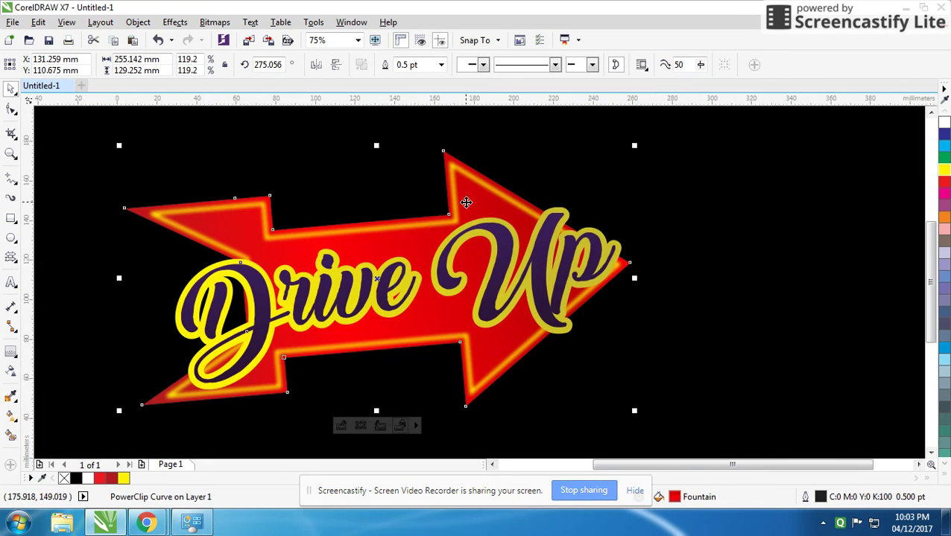
{"action": "mouse_move", "coordinate": [631, 156]}
{"action": "left_mouse_down"}
{"action": "mouse_move", "coordinate": [594, 167]}
{"action": "mouse_move", "coordinate": [456, 162]}
{"action": "left_mouse_up"}
{"action": "left_click", "coordinate": [478, 209]}
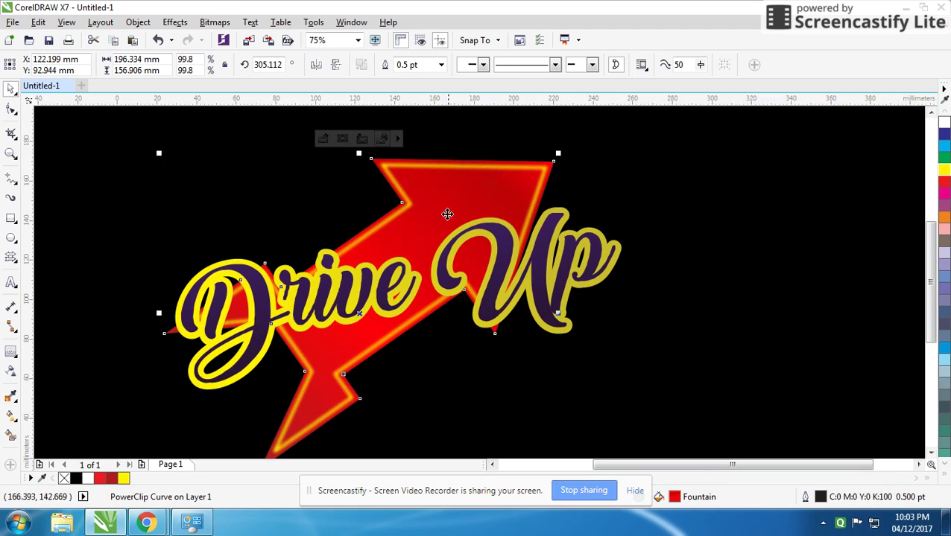
Step: Tilt the arrow slightly clockwise so it points up and to the right
{"action": "scroll", "coordinate": [447, 215], "scroll_direction": "down", "scroll_amount": 2}
{"action": "scroll", "coordinate": [209, 192], "scroll_direction": "up", "scroll_amount": 1}
{"action": "left_click", "coordinate": [492, 240]}
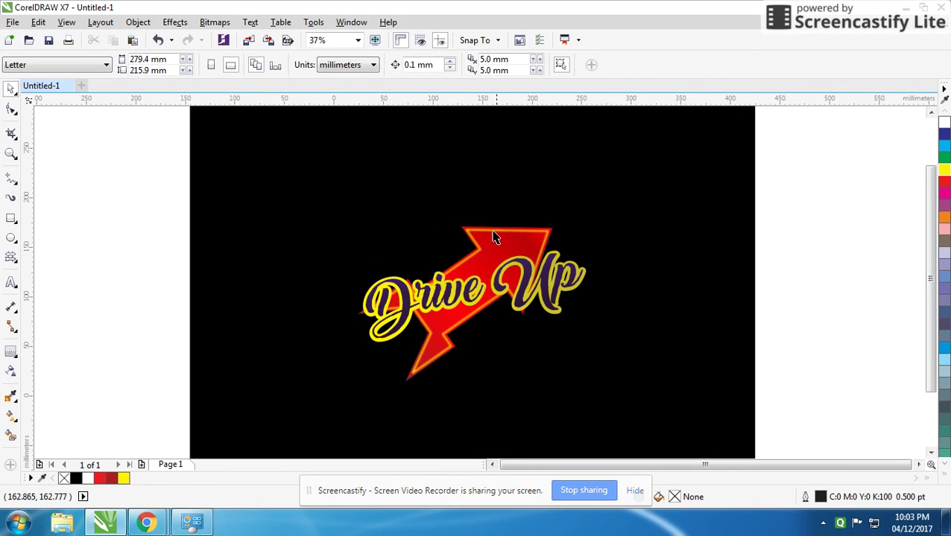
{"action": "left_click", "coordinate": [522, 237]}
{"action": "left_click_drag", "start_coordinate": [561, 222], "coordinate": [585, 239]}
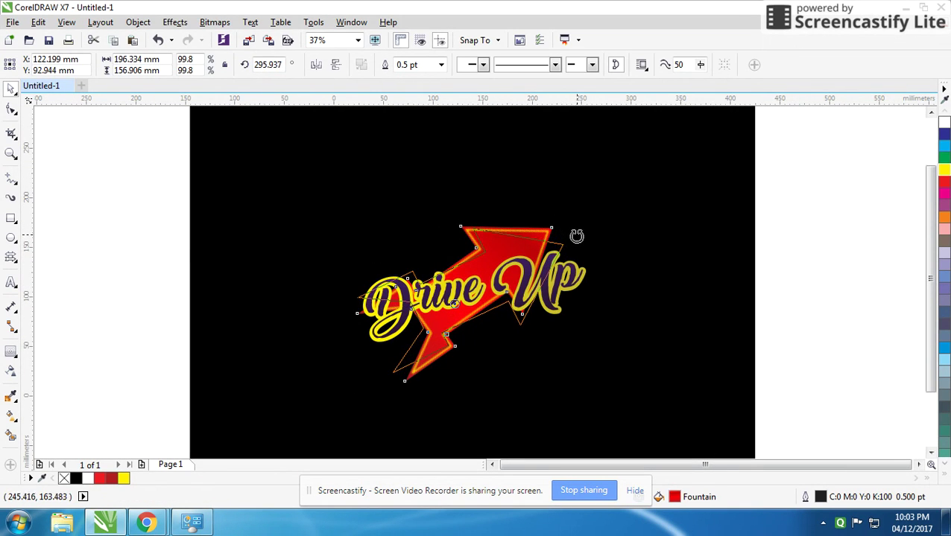
{"action": "left_click", "coordinate": [656, 225]}
Step: Make the background an elliptical fountain fill with a black outer node
{"action": "key", "text": "F11"}
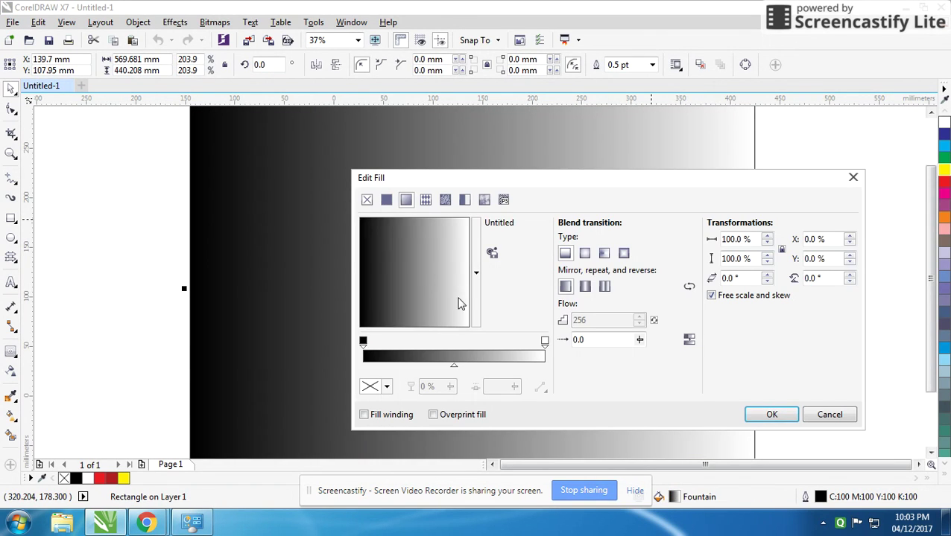
{"action": "left_click", "coordinate": [584, 253]}
{"action": "left_click", "coordinate": [545, 341]}
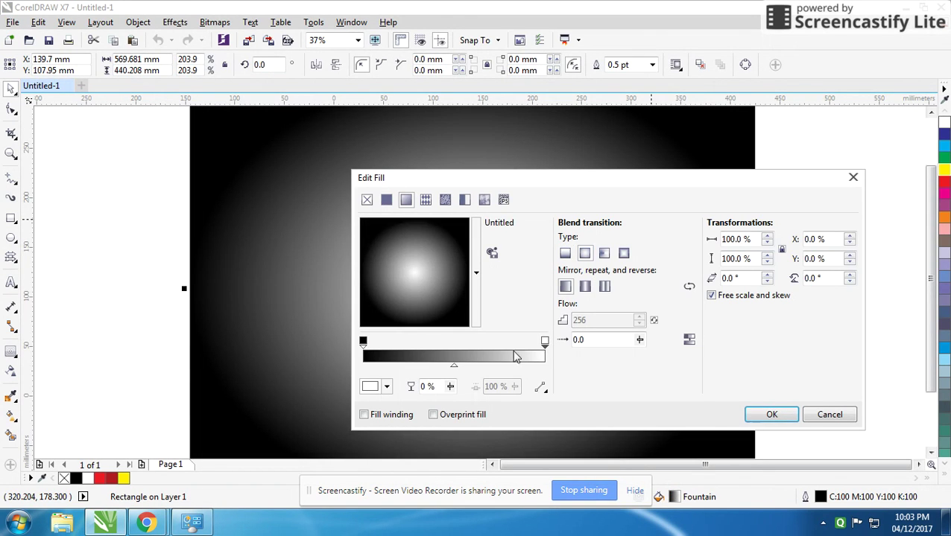
{"action": "left_click", "coordinate": [387, 387]}
{"action": "mouse_move", "coordinate": [381, 296]}
{"action": "left_mouse_down"}
{"action": "mouse_move", "coordinate": [375, 334]}
{"action": "mouse_move", "coordinate": [613, 393]}
{"action": "left_mouse_up"}
{"action": "left_click", "coordinate": [613, 393]}
{"action": "left_click", "coordinate": [387, 387]}
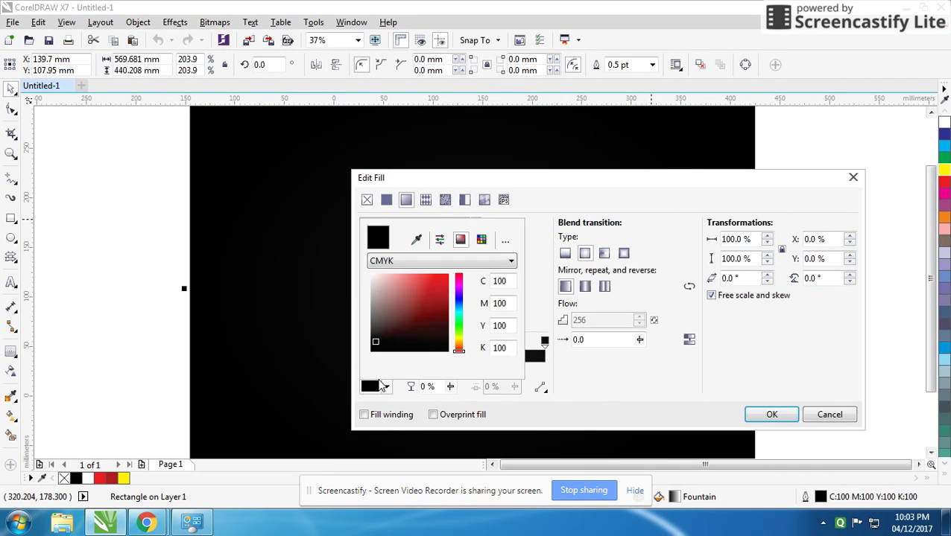
{"action": "left_click", "coordinate": [366, 356]}
{"action": "left_click", "coordinate": [626, 380]}
Step: Set the other gradient node to navy blue and apply the radial fill
{"action": "left_click", "coordinate": [545, 342]}
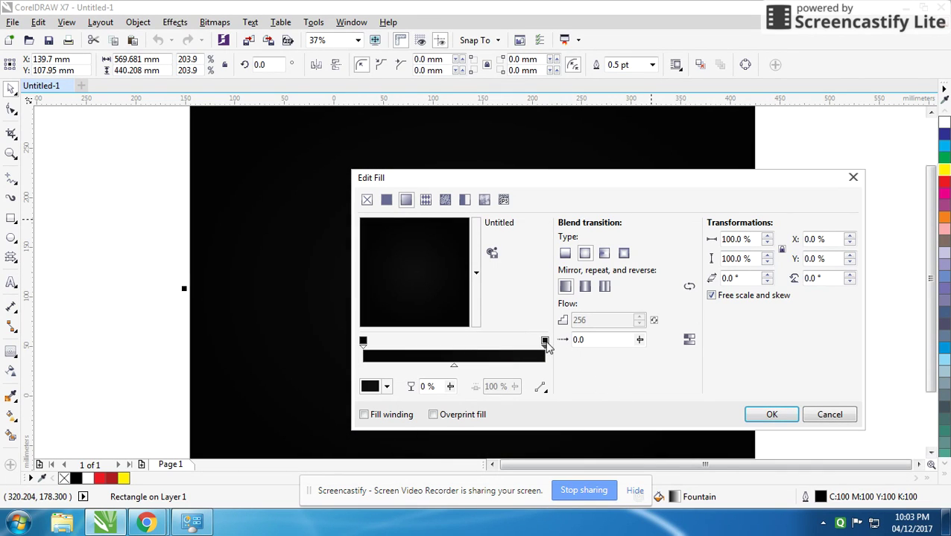
{"action": "left_click", "coordinate": [387, 386]}
{"action": "left_click", "coordinate": [377, 333]}
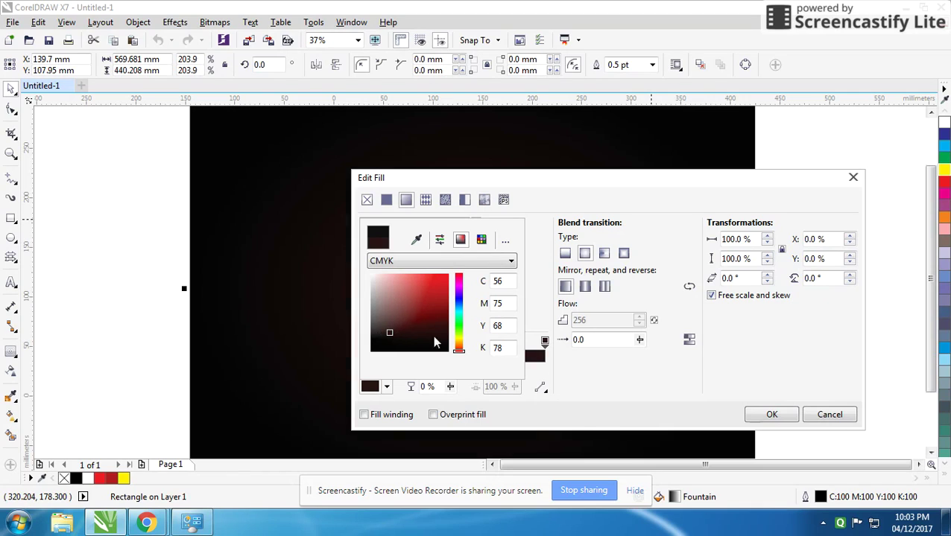
{"action": "left_click", "coordinate": [459, 302]}
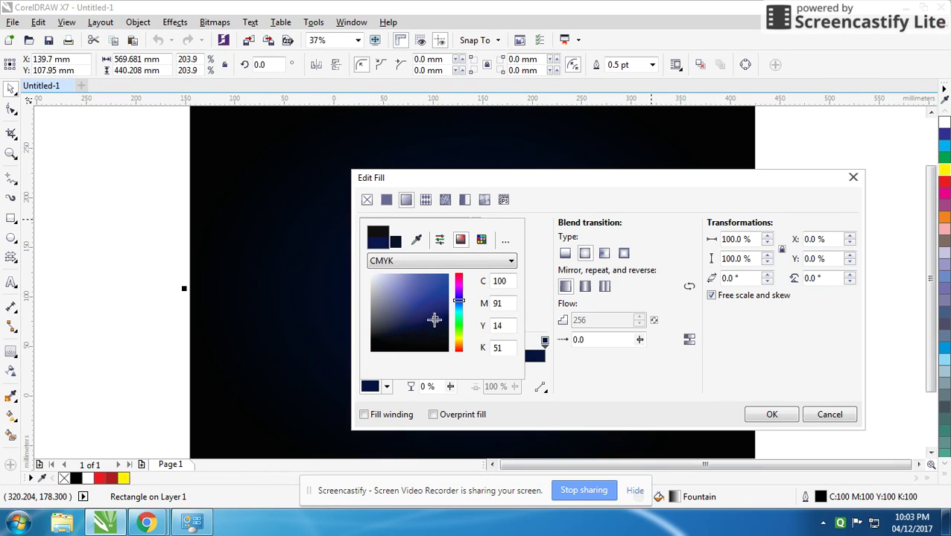
{"action": "left_click_drag", "start_coordinate": [435, 320], "coordinate": [439, 317]}
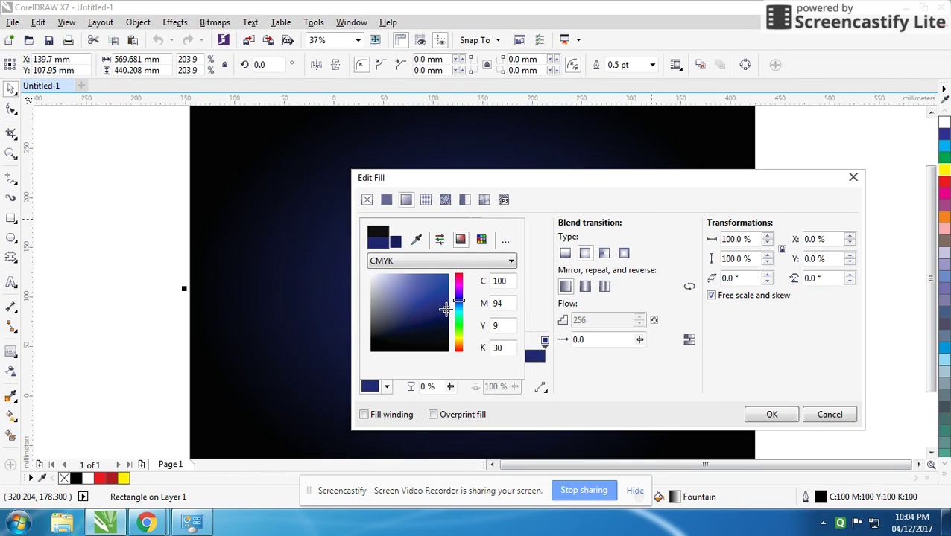
{"action": "left_click", "coordinate": [795, 414]}
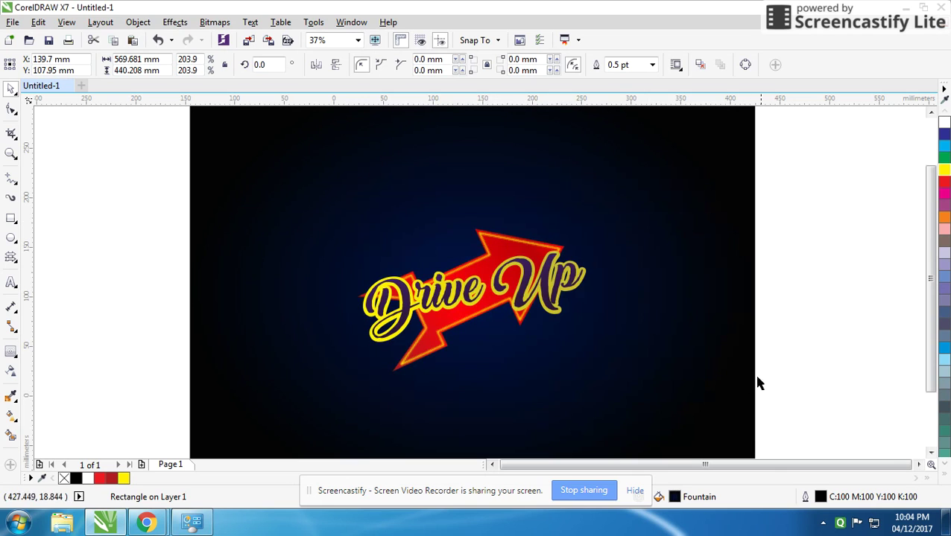
Step: Preview the finished neon sign full screen with F9
{"action": "left_click", "coordinate": [831, 301]}
{"action": "key", "text": "F9"}
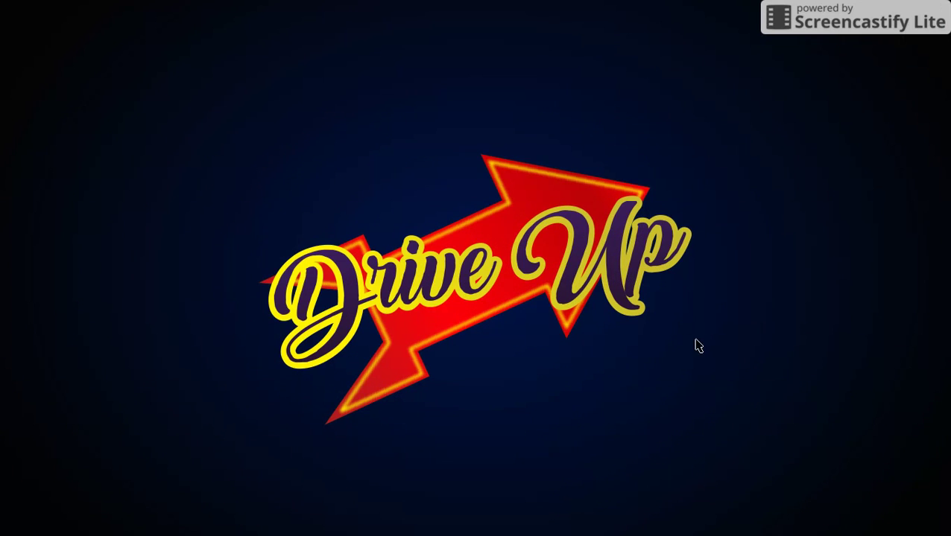
{"action": "left_click", "coordinate": [471, 395]}
{"action": "mouse_move", "coordinate": [147, 523]}
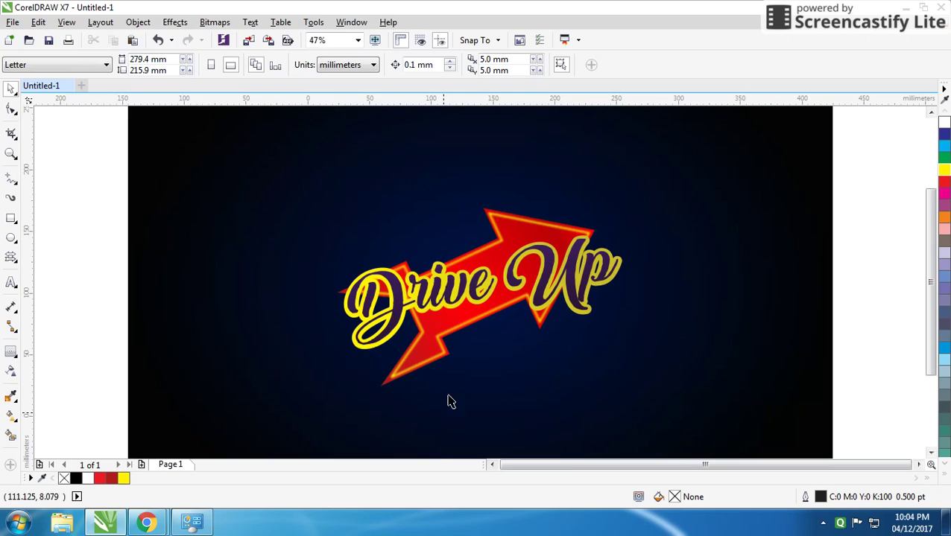